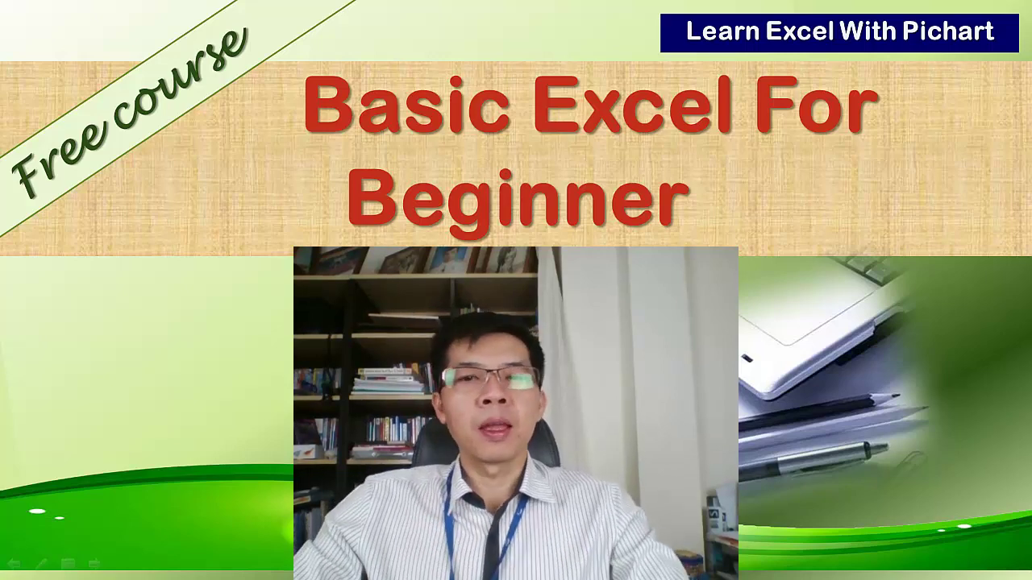
- Advance the slideshow past the Basic Excel For Beginner title to the chapter 29 VBA data-collection slide
left_click(584, 240)
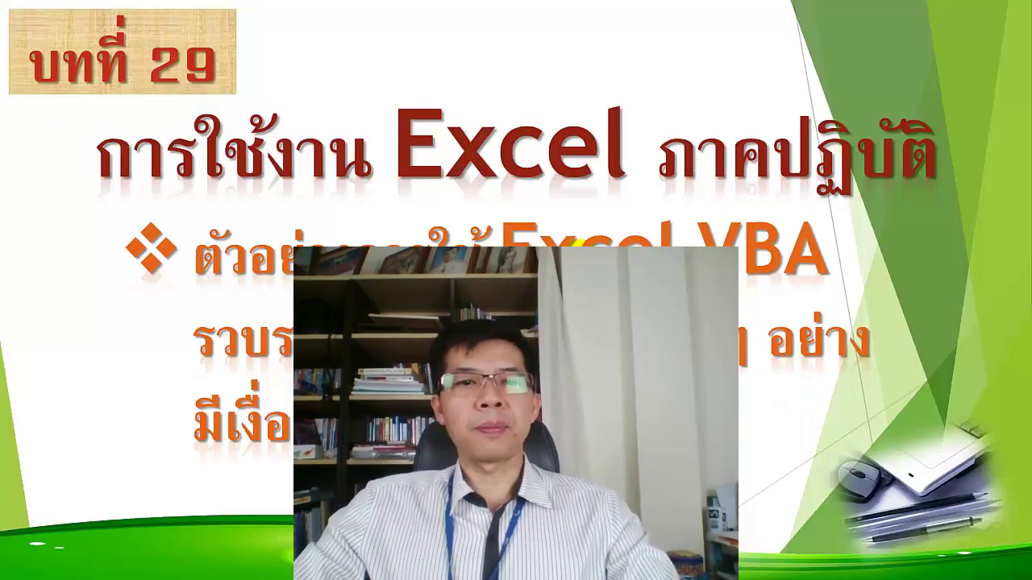
left_click(574, 243)
left_click(579, 254)
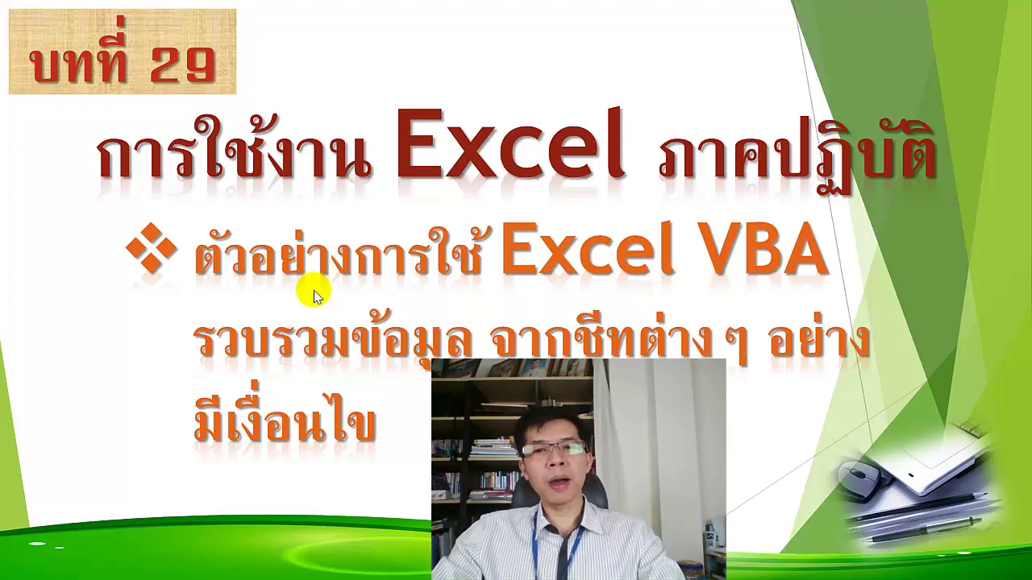
left_click(315, 297)
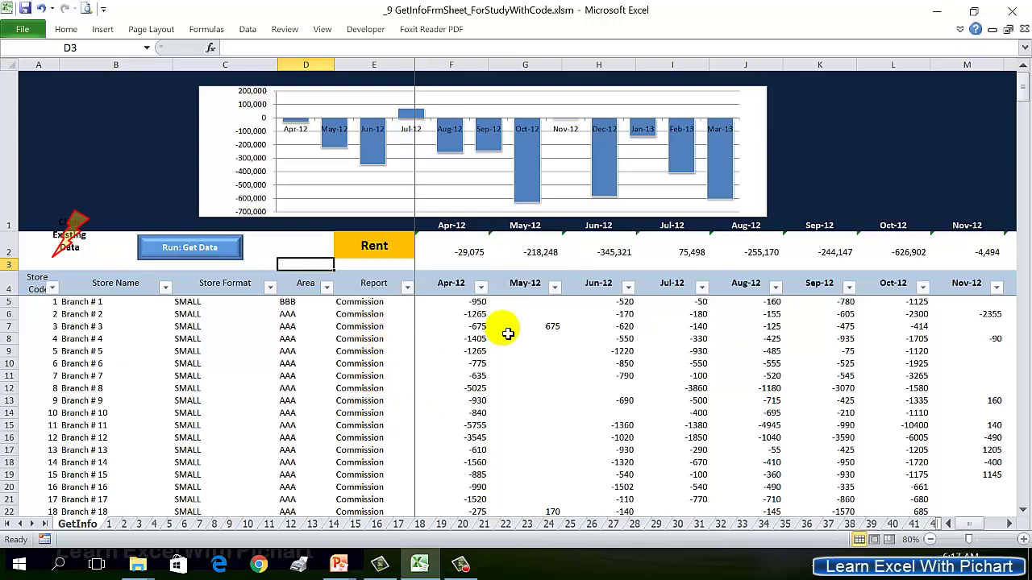
left_click(110, 525)
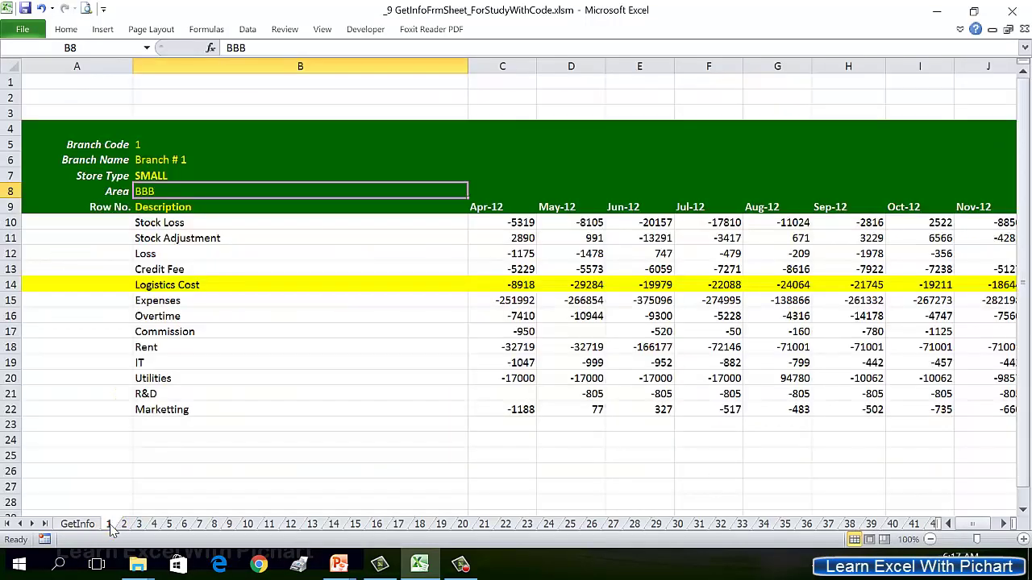
left_click(139, 524)
left_click(125, 525)
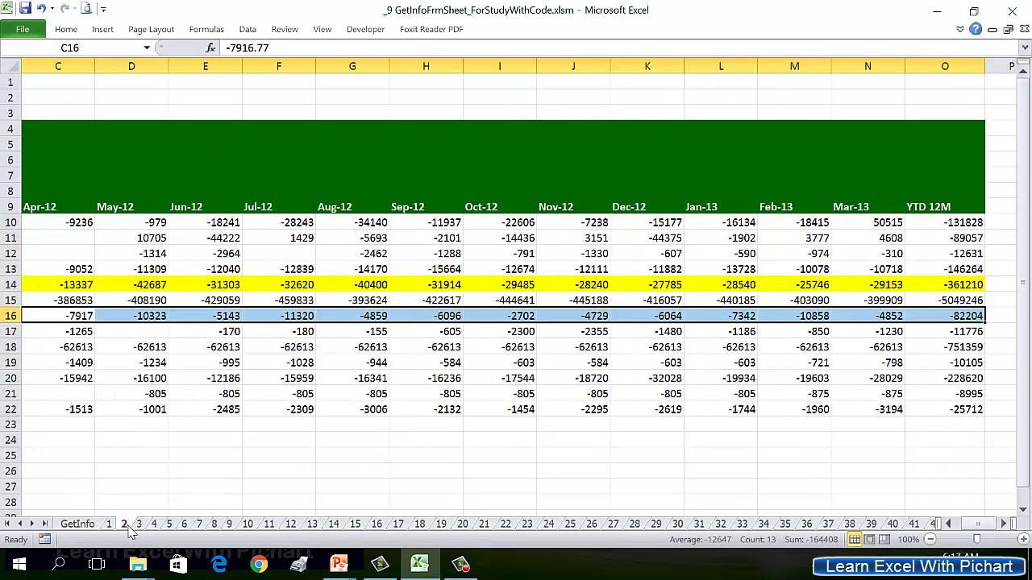
left_click(139, 524)
left_click(157, 525)
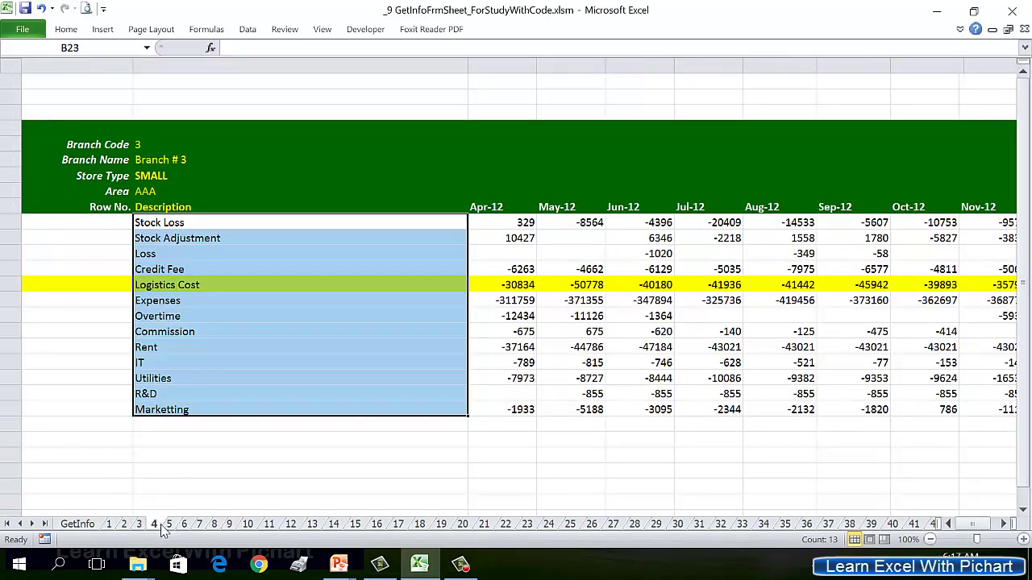
left_click(170, 525)
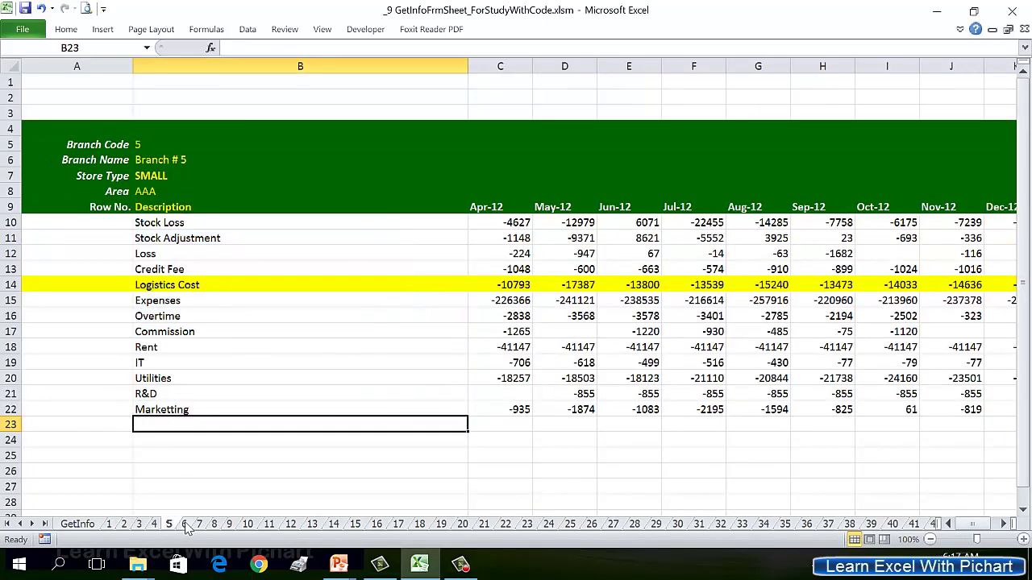
left_click(185, 524)
left_click(199, 525)
left_click(214, 525)
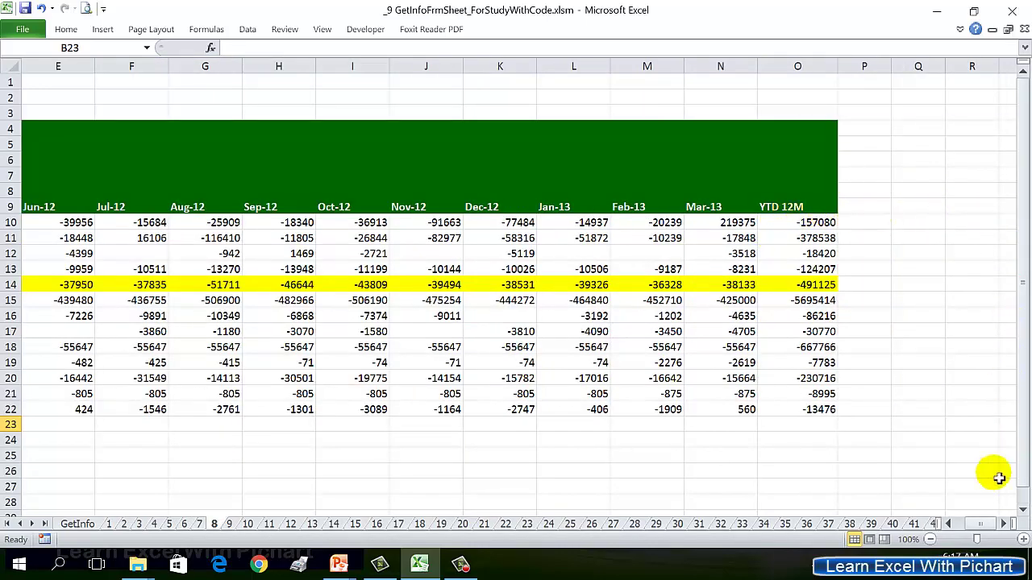
left_click_drag(986, 525, 961, 536)
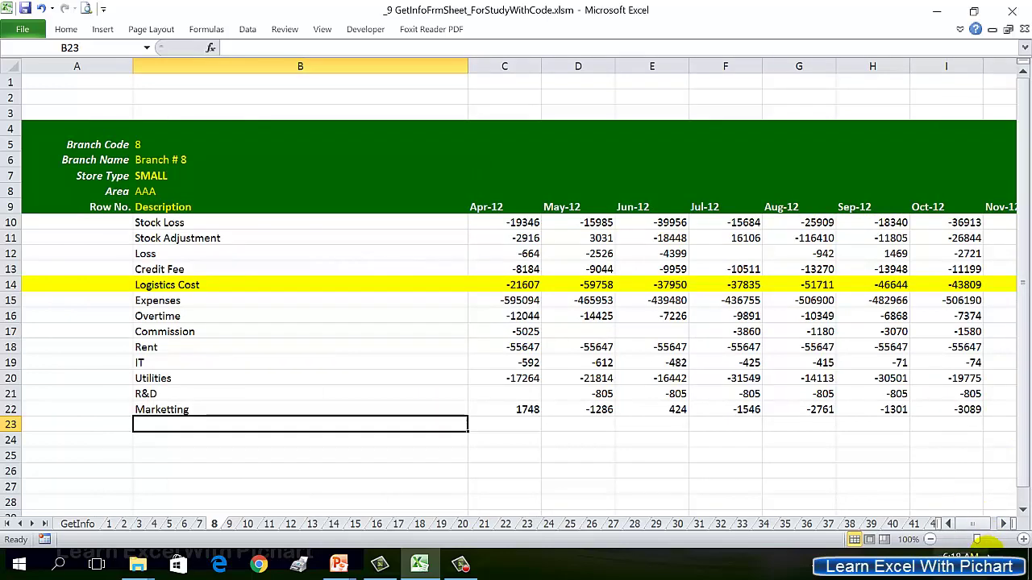
double_click(1004, 524)
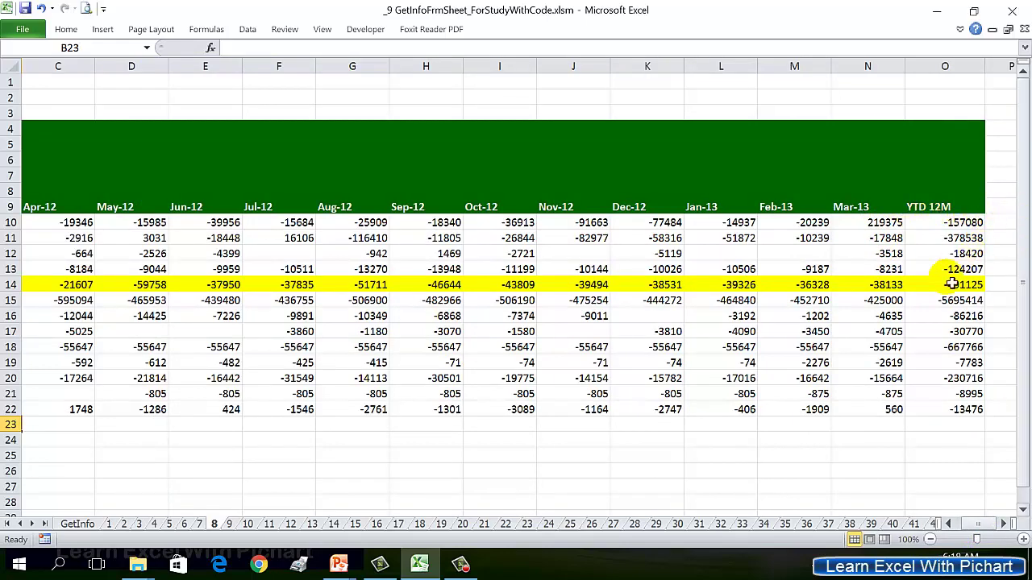
left_click_drag(977, 524, 971, 524)
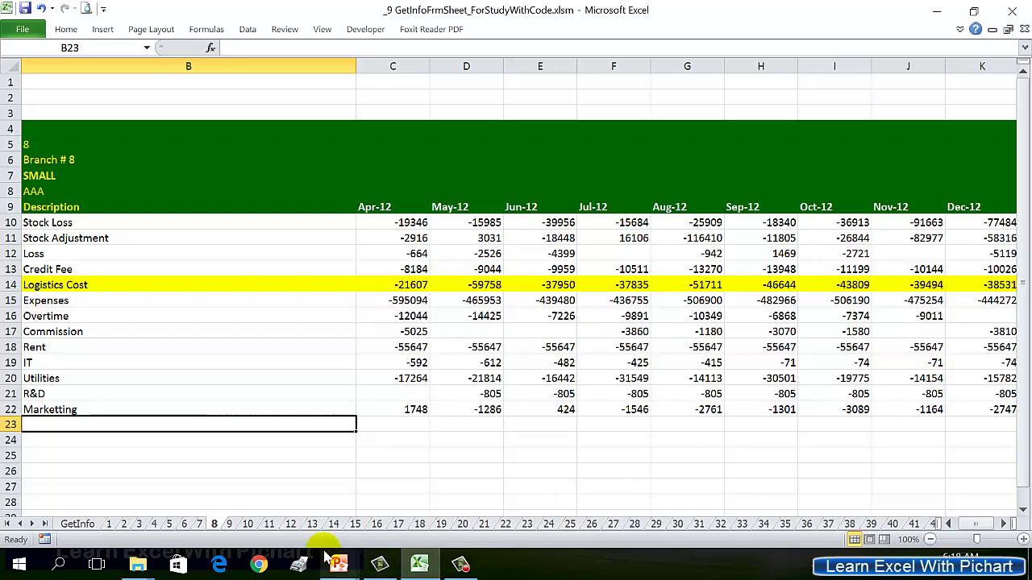
left_click(230, 524)
left_click(247, 524)
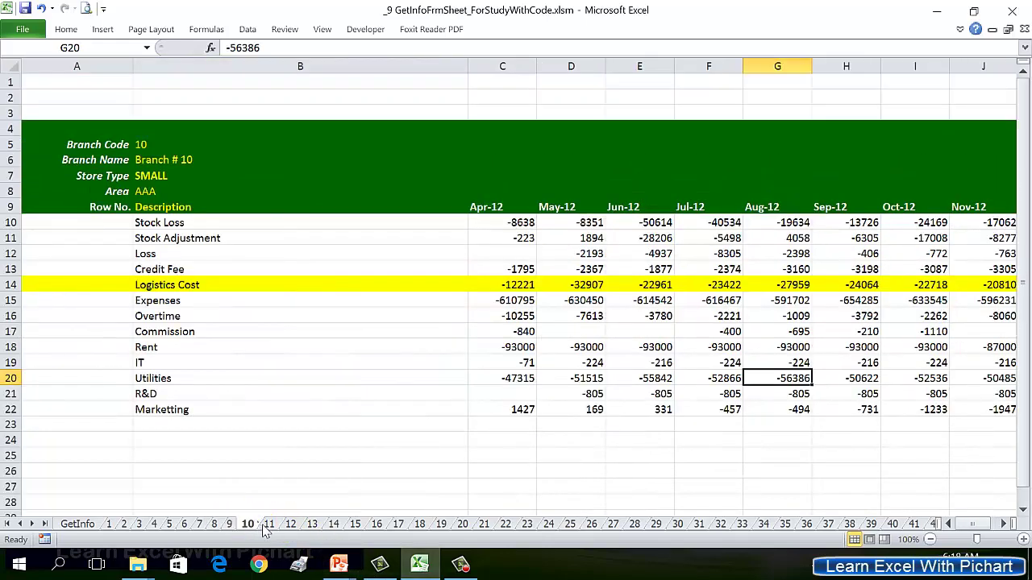
left_click(268, 524)
left_click(290, 524)
left_click(311, 524)
left_click(333, 525)
left_click(355, 524)
left_click(377, 524)
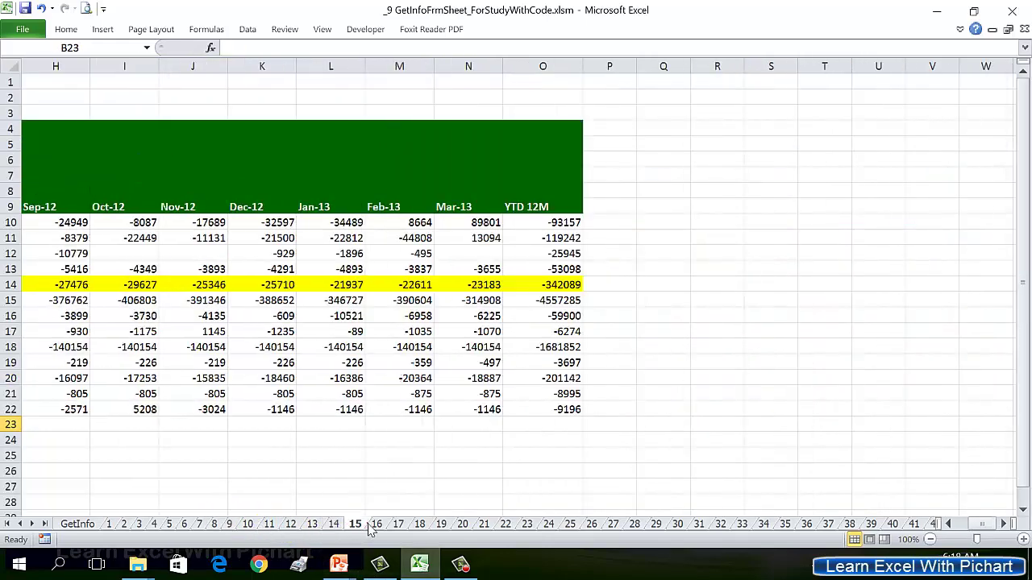
left_click(399, 524)
left_click(419, 524)
left_click(441, 524)
left_click(463, 524)
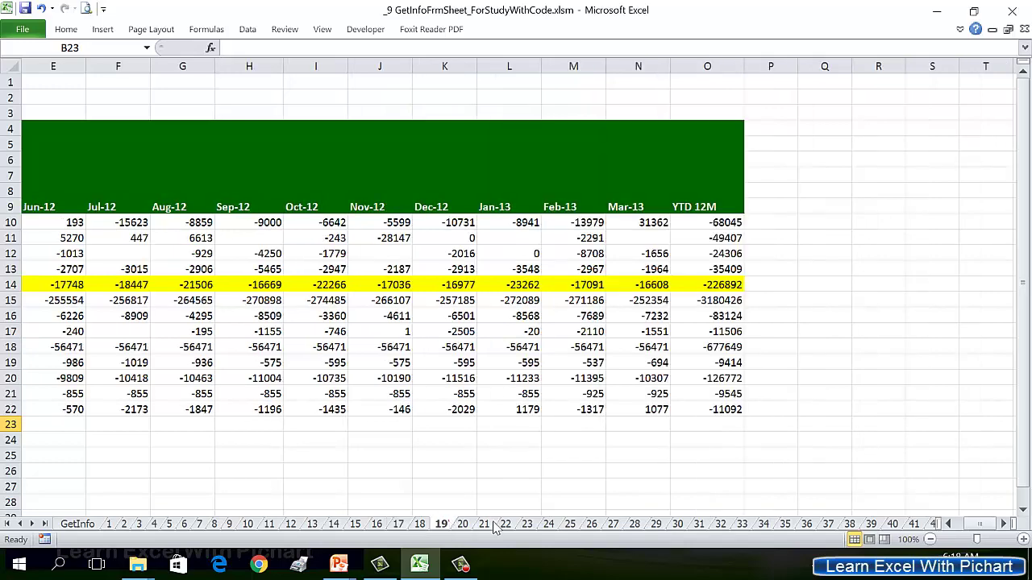
left_click(484, 524)
left_click(505, 524)
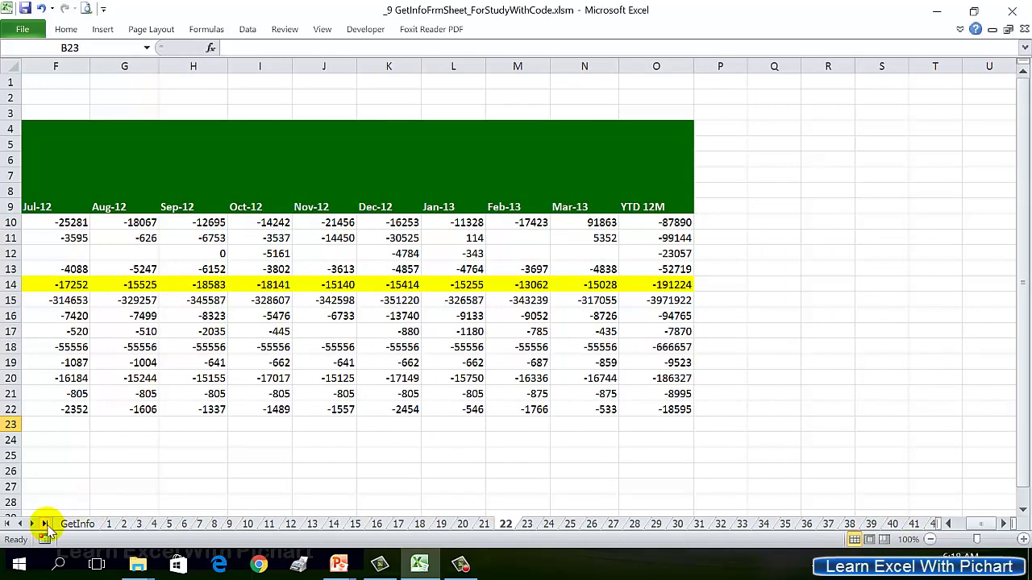
left_click(45, 524, "ctrl")
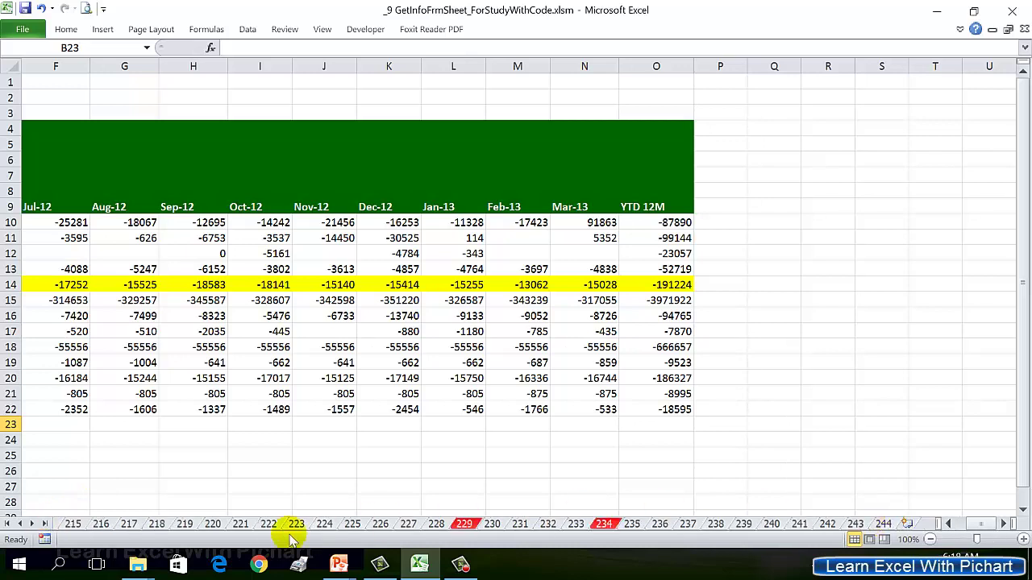
left_click(7, 524, "ctrl")
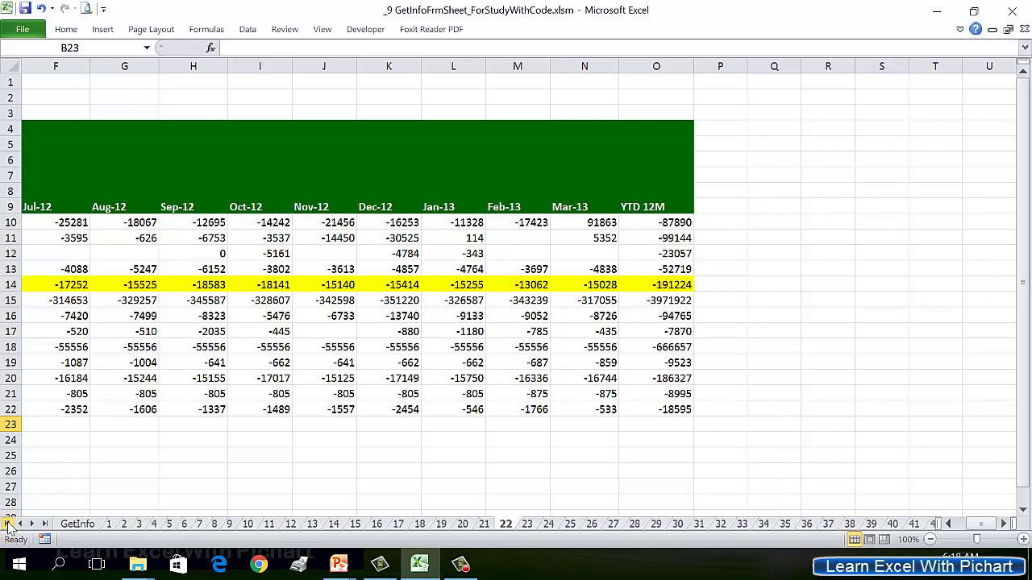
left_click(84, 526)
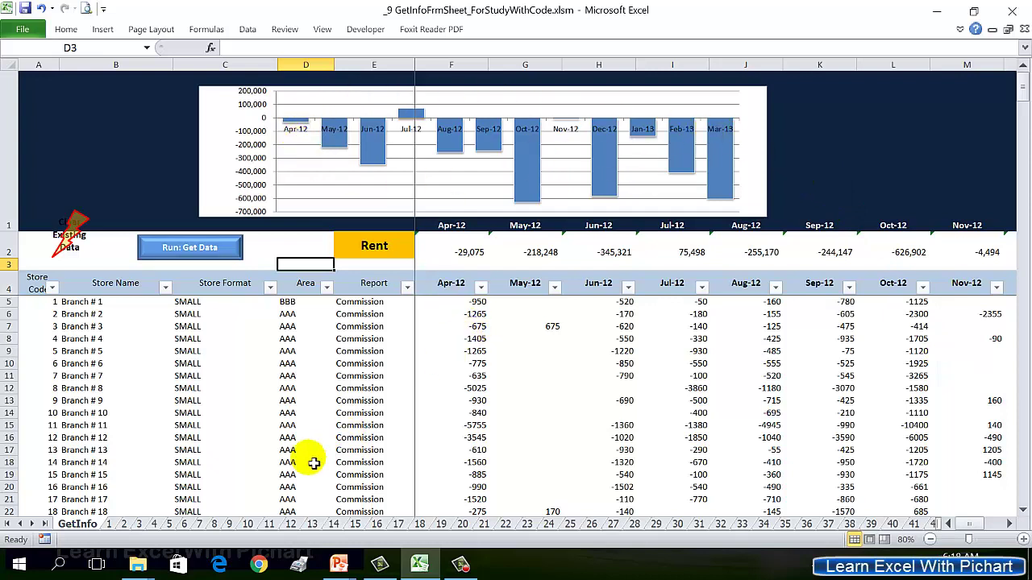
- Compare the Report entries for branches 1–10 with the Commission row 17 on branch sheet 18
left_click_drag(363, 302, 367, 419)
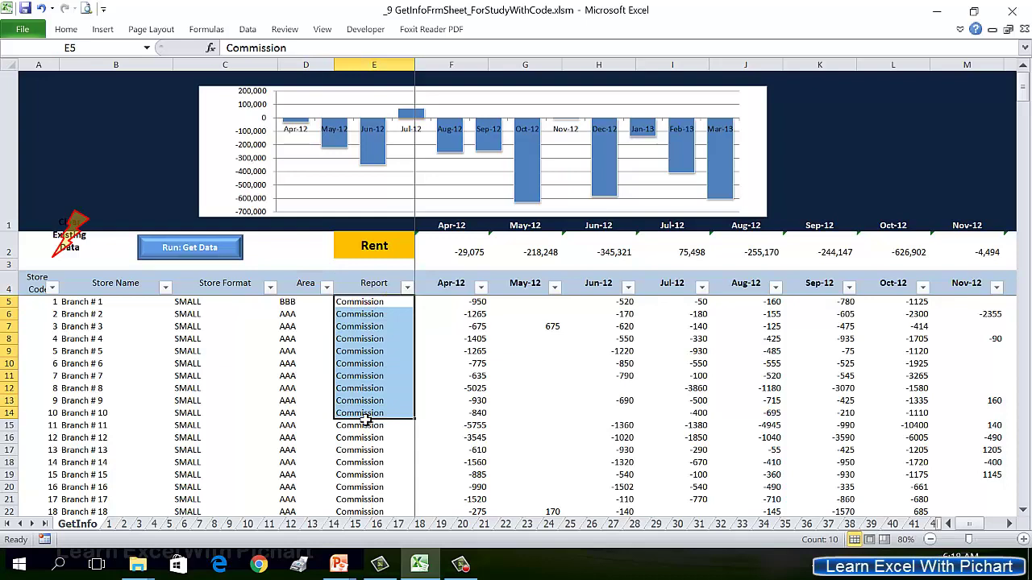
left_click(419, 520)
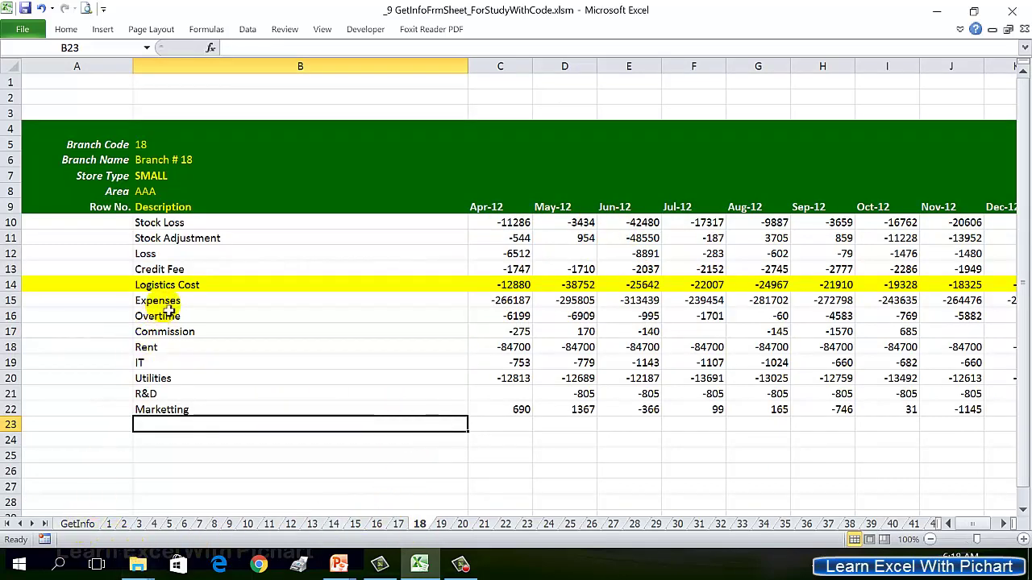
left_click(189, 331)
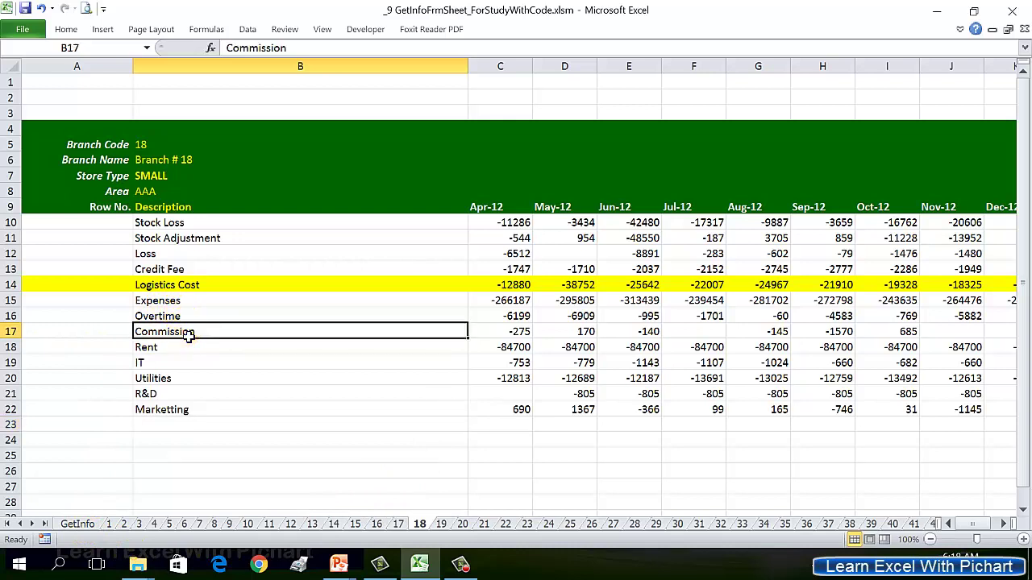
left_click(24, 333)
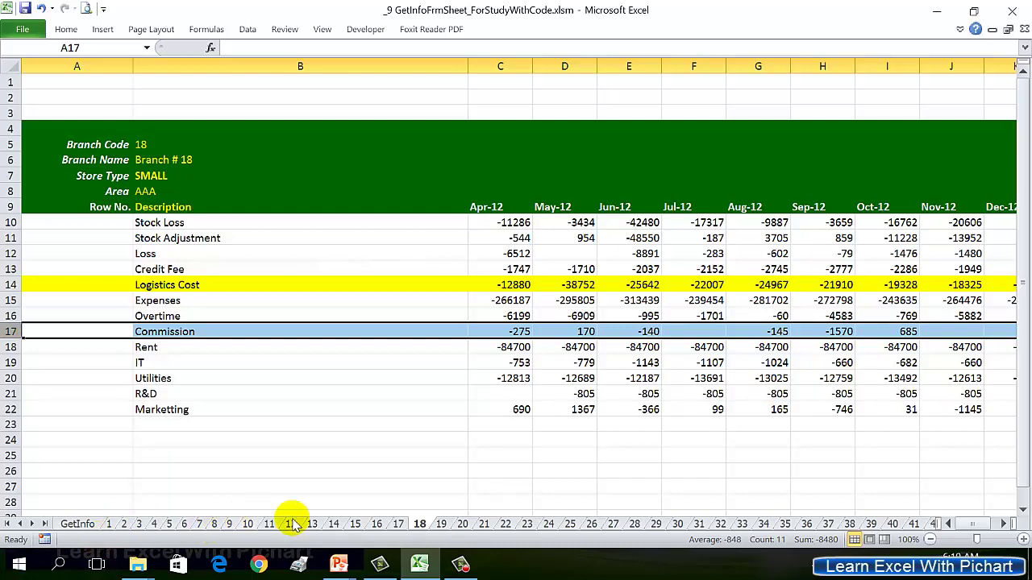
left_click(84, 524)
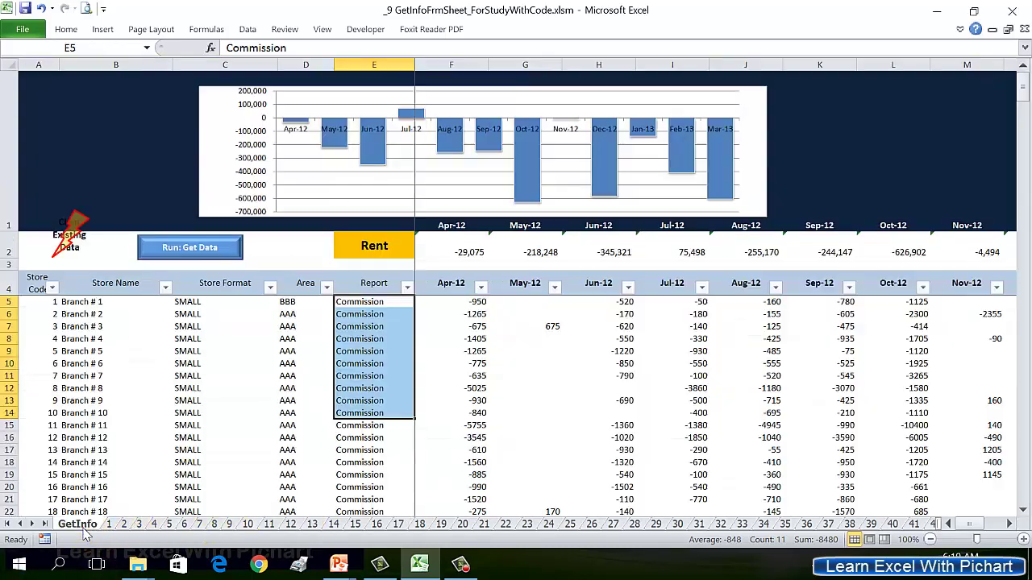
- Jump down to Branch # 244's Commission entry, then back up to Branch # 1's Commission in E5
left_click(367, 305)
scroll(317, 405, "down", 12)
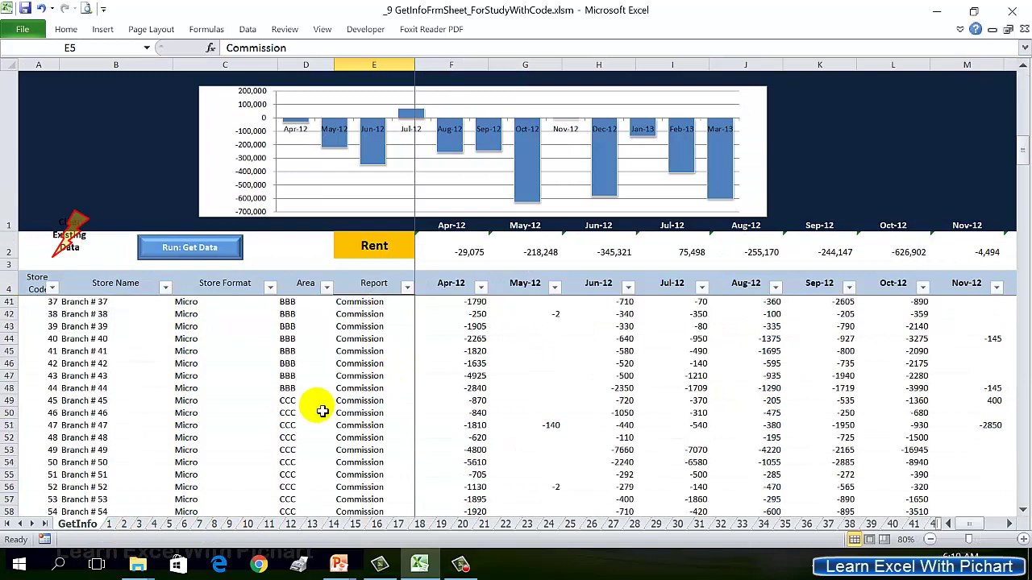
left_click(81, 427)
key("ctrl+Down")
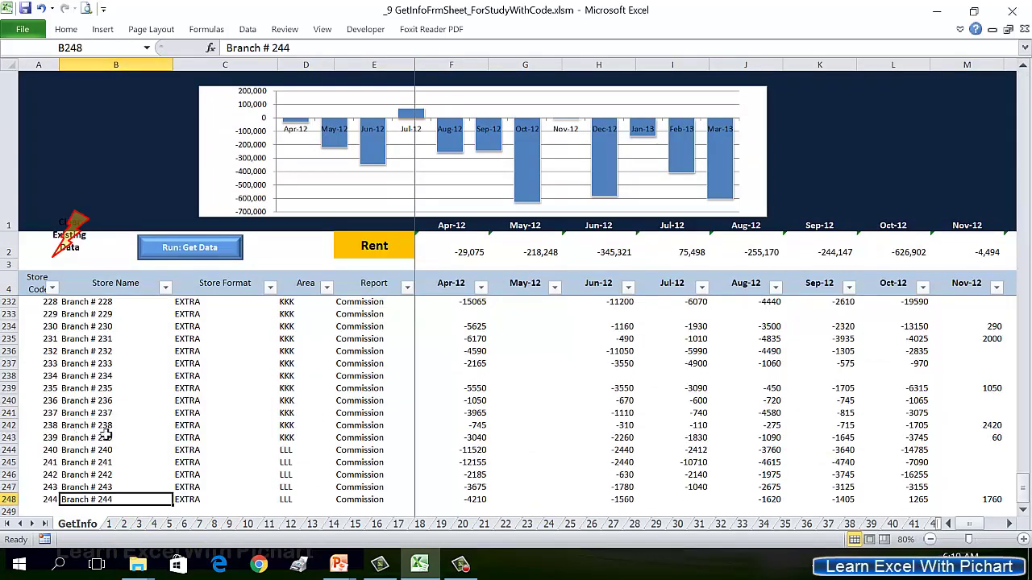
scroll(159, 442, "down", 2)
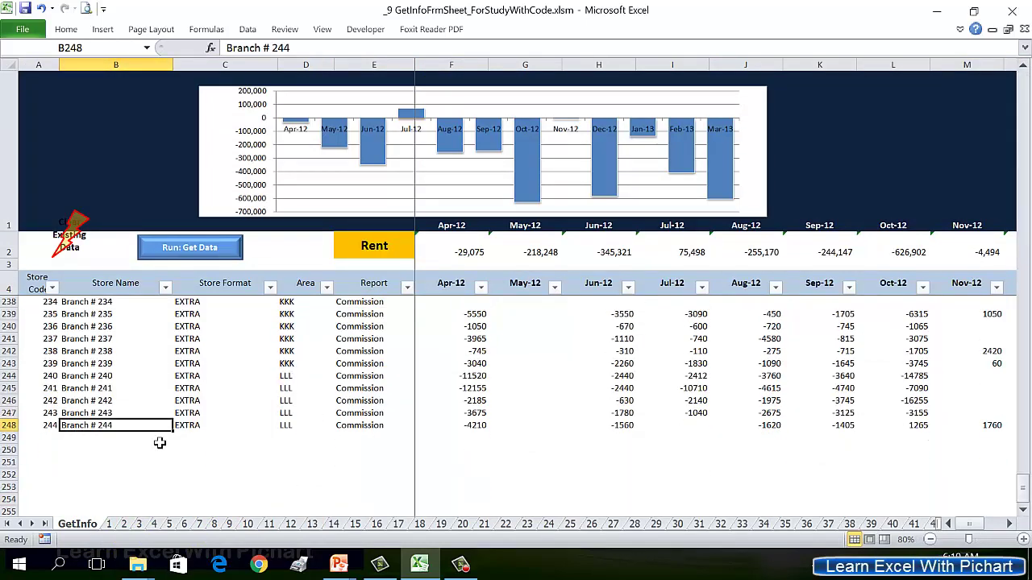
left_click(366, 427)
key("ctrl+Up")
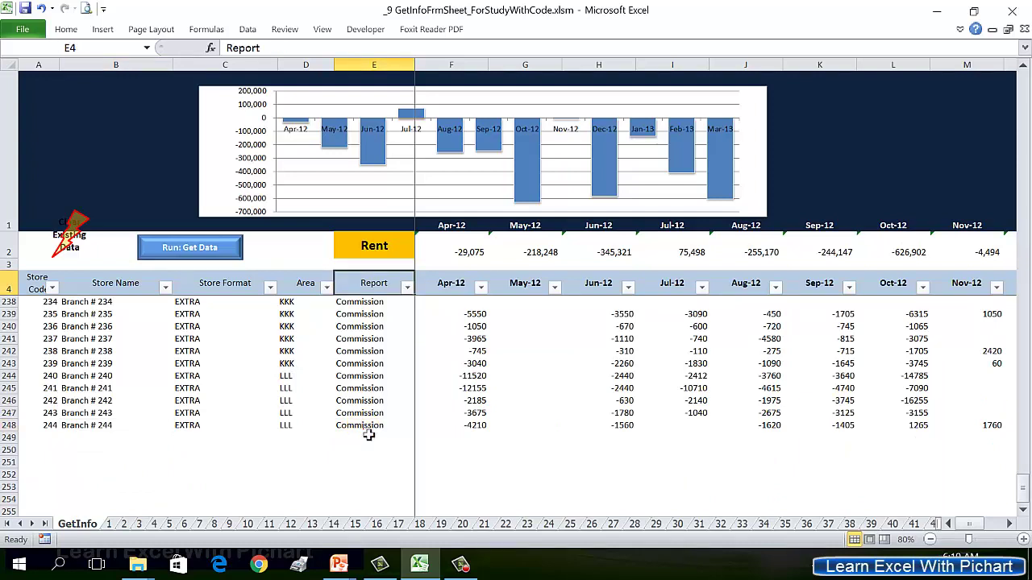
key("Down")
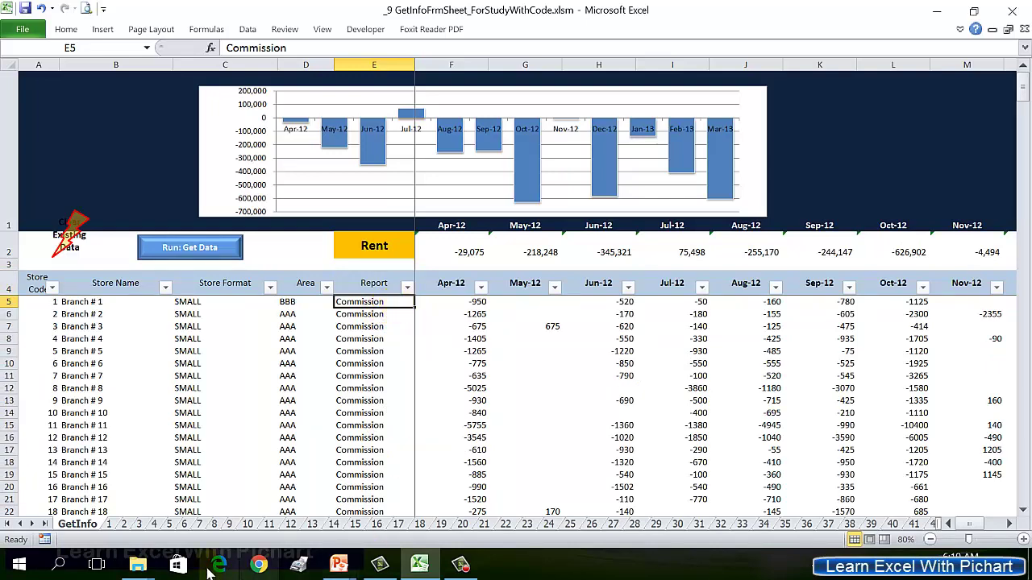
left_click(109, 524)
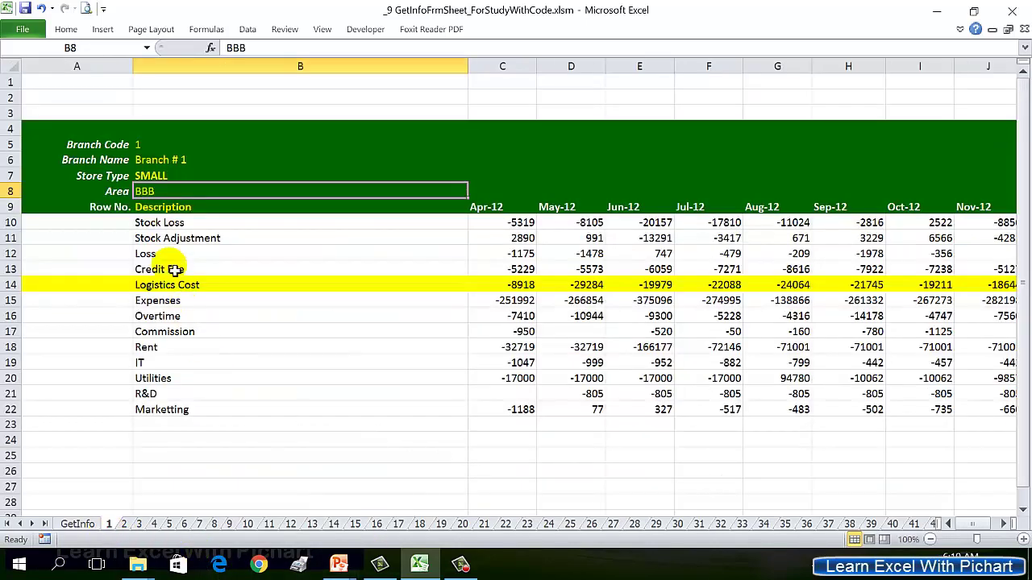
left_click(187, 227)
left_click_drag(187, 226, 187, 242)
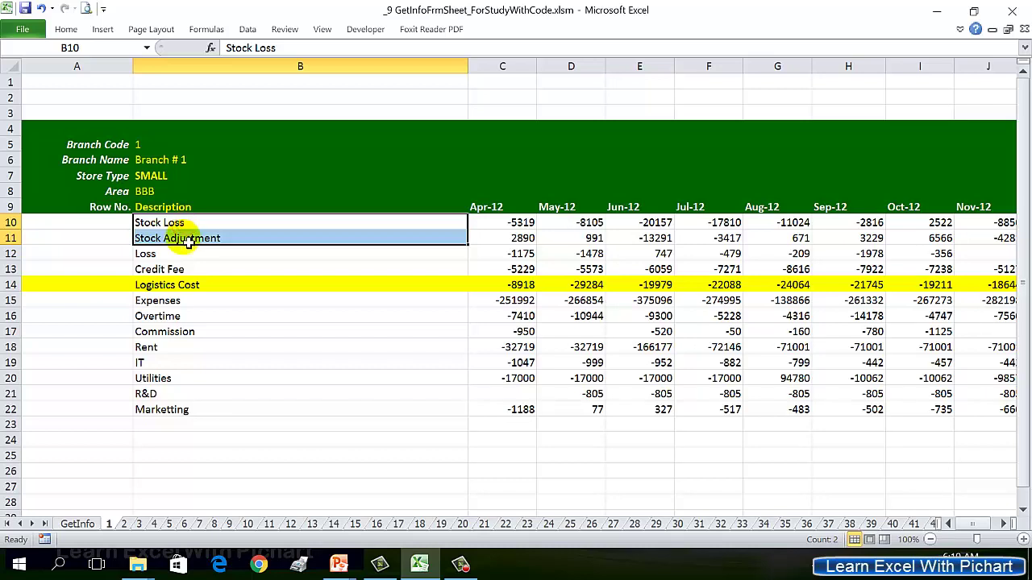
left_click_drag(205, 223, 205, 260)
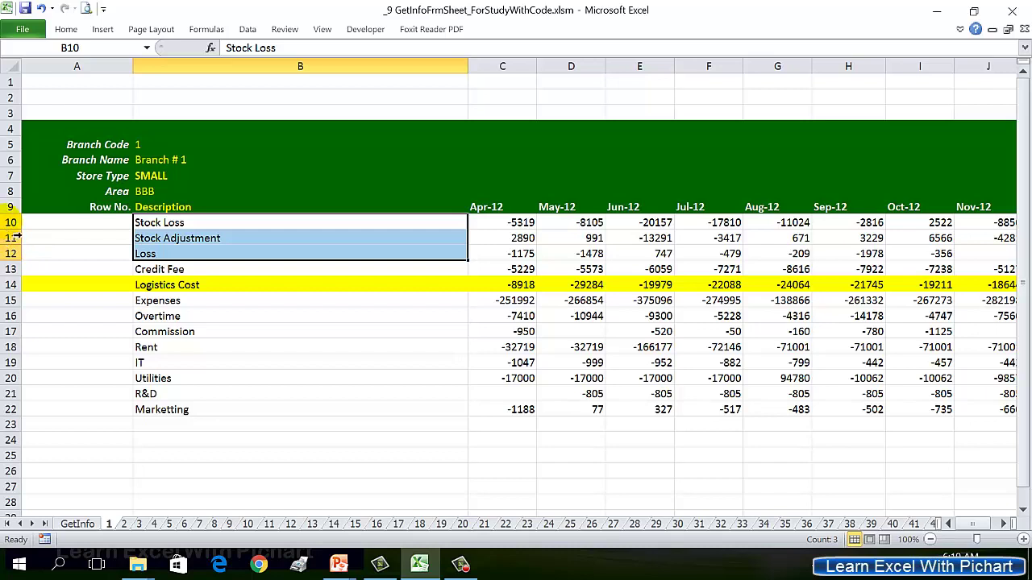
left_click_drag(12, 223, 15, 256)
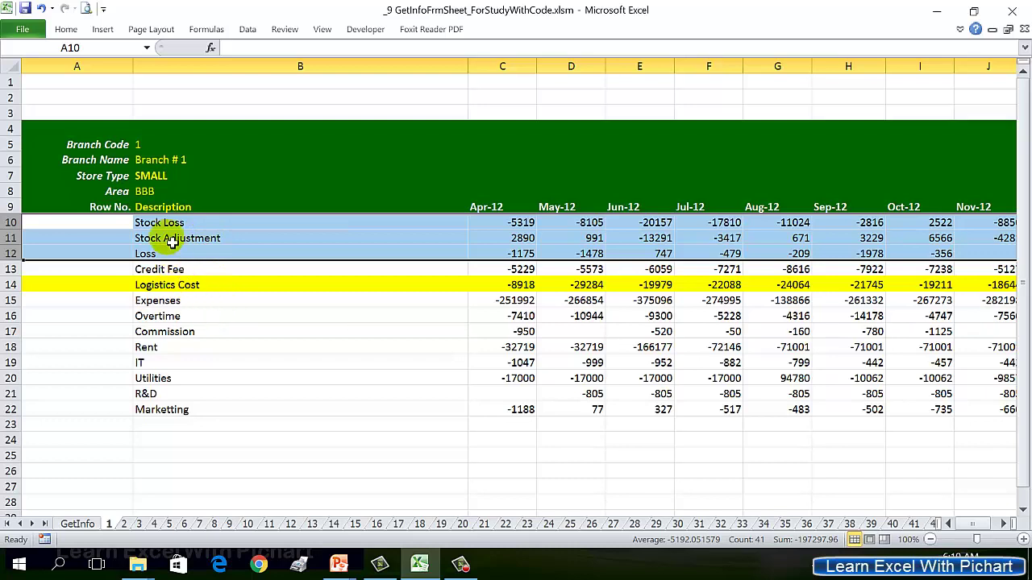
left_click_drag(518, 225, 523, 257)
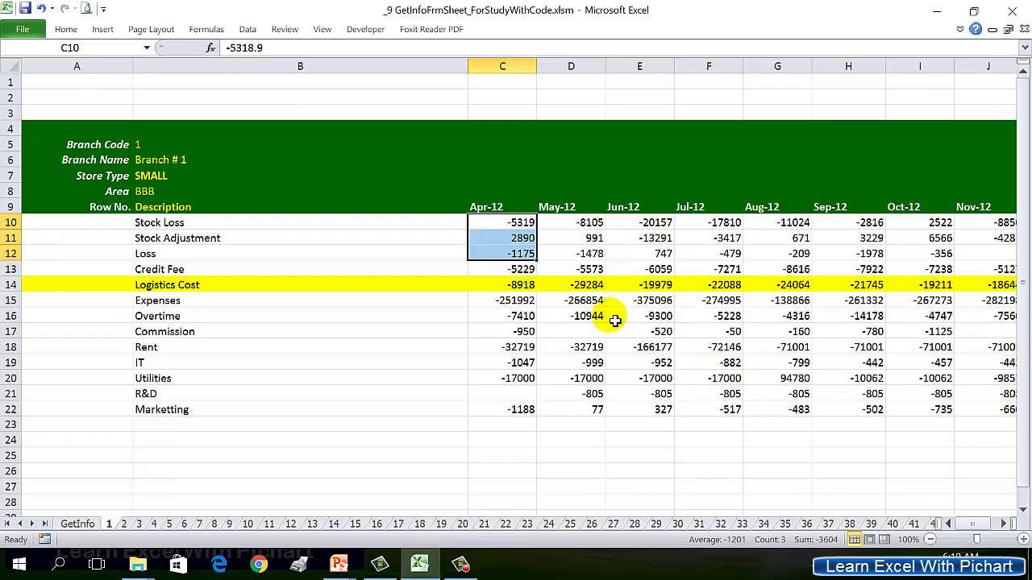
left_click(89, 524)
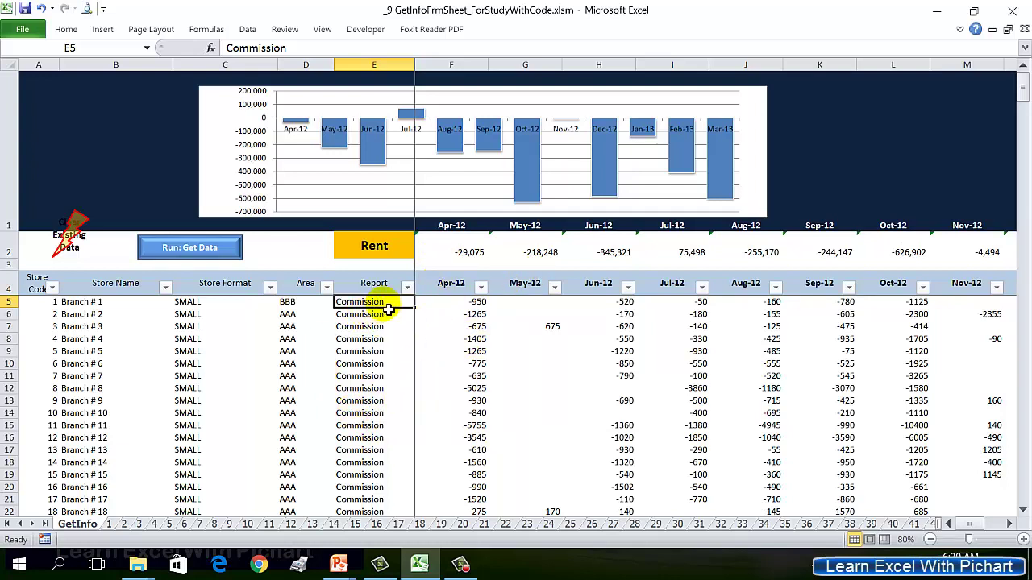
left_click(485, 305)
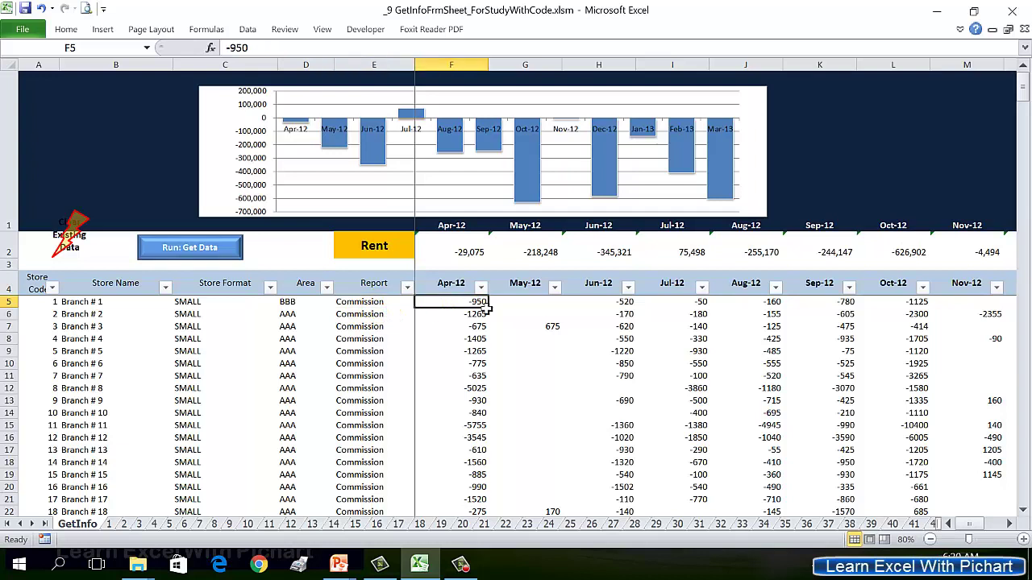
left_click(489, 256)
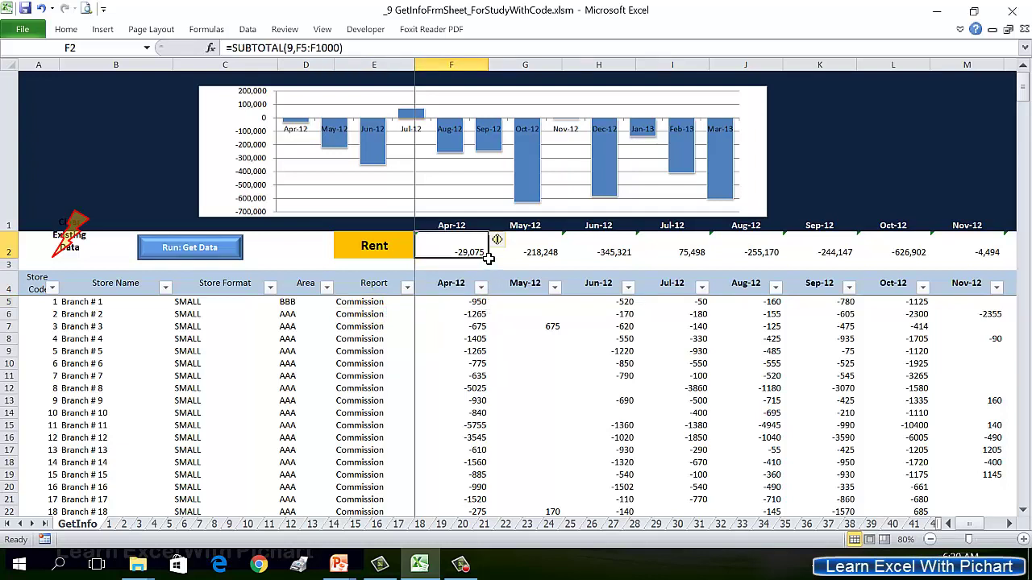
left_click(481, 306)
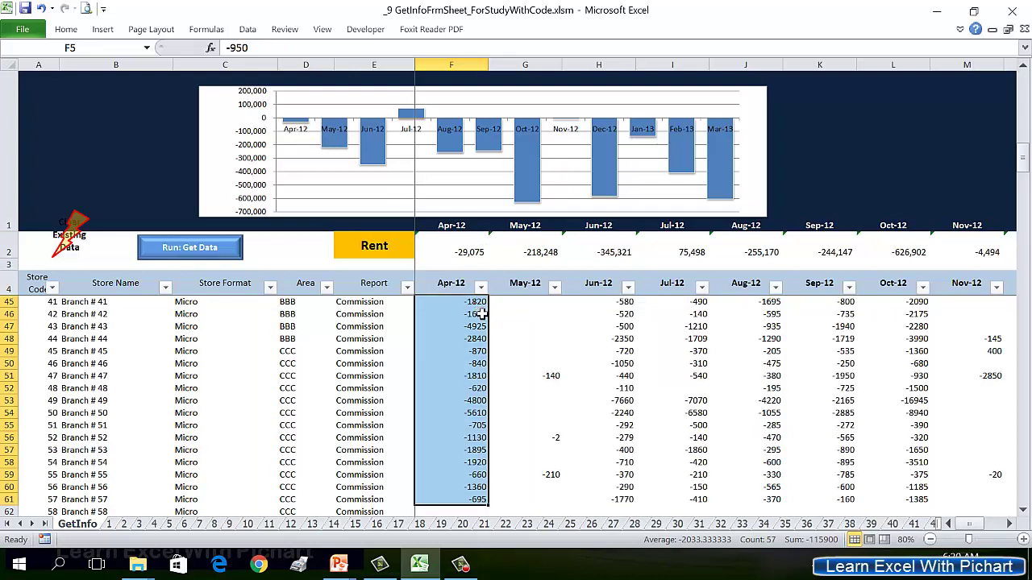
scroll(482, 314, "down", 3)
scroll(909, 377, "down", 2)
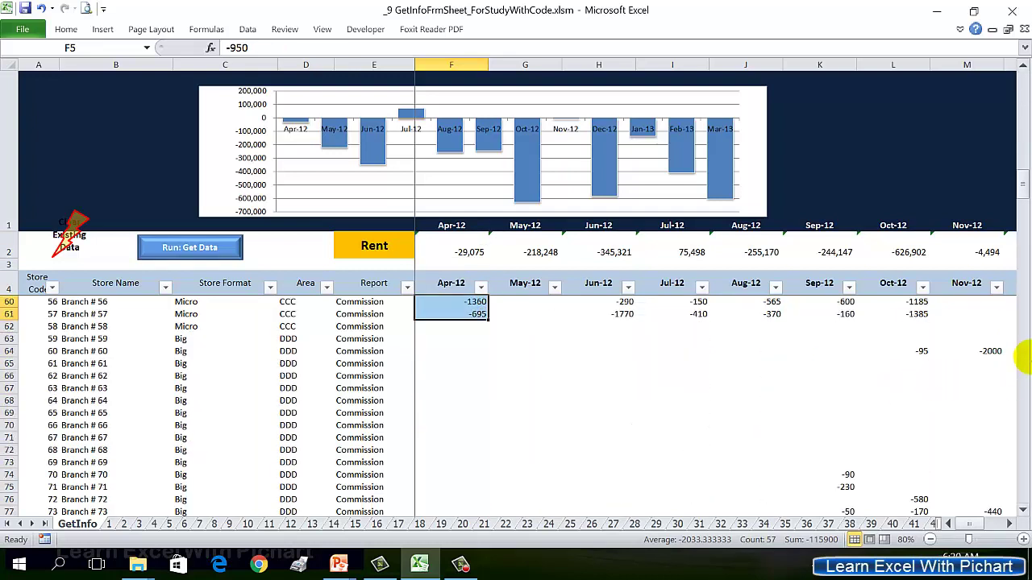
left_click_drag(1024, 184, 1022, 190)
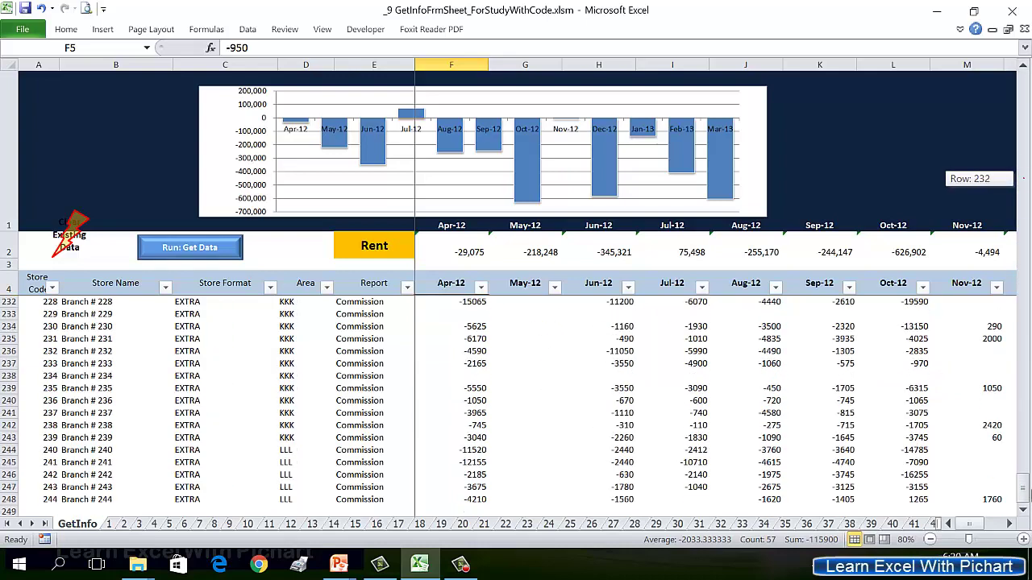
left_click(464, 500, "shift")
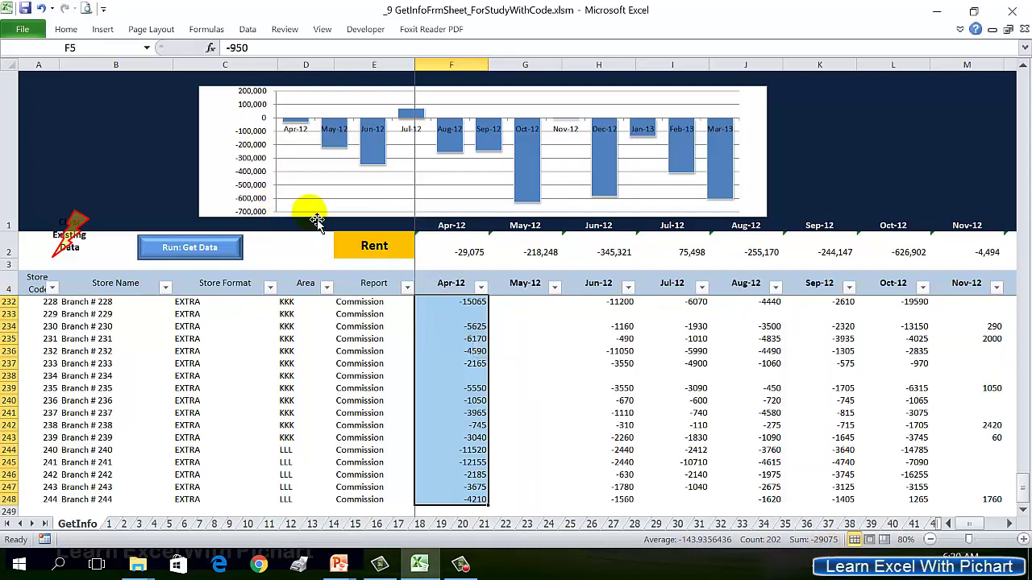
scroll(334, 203, "up", 5)
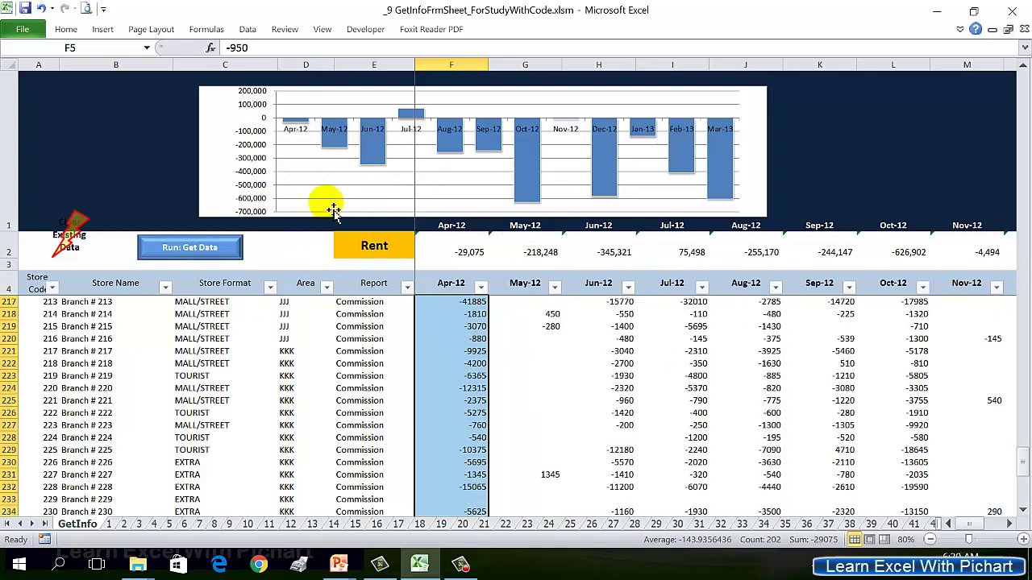
scroll(479, 264, "up", 3)
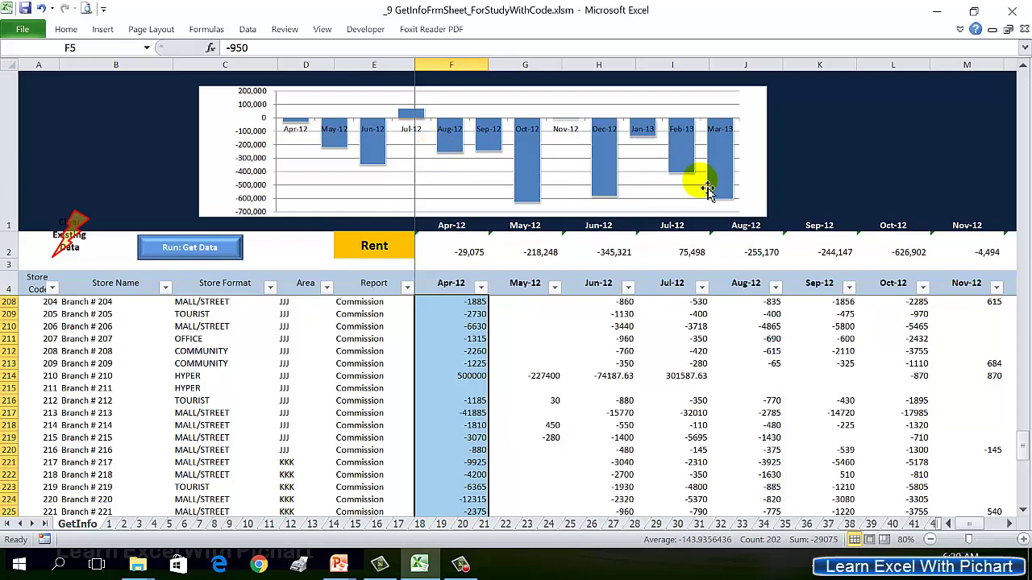
left_click(442, 253)
left_click_drag(442, 254, 1020, 261)
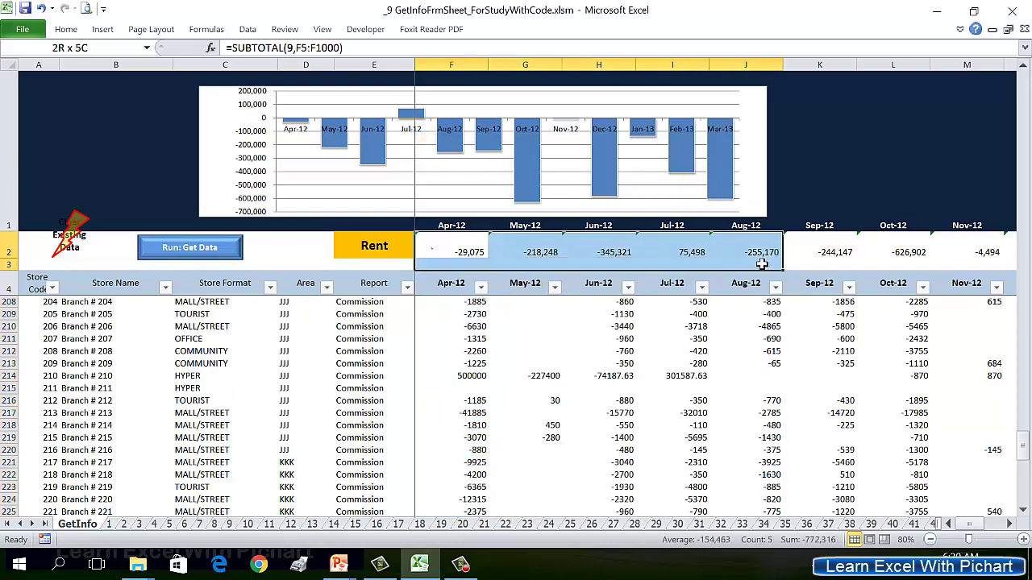
left_click(468, 253)
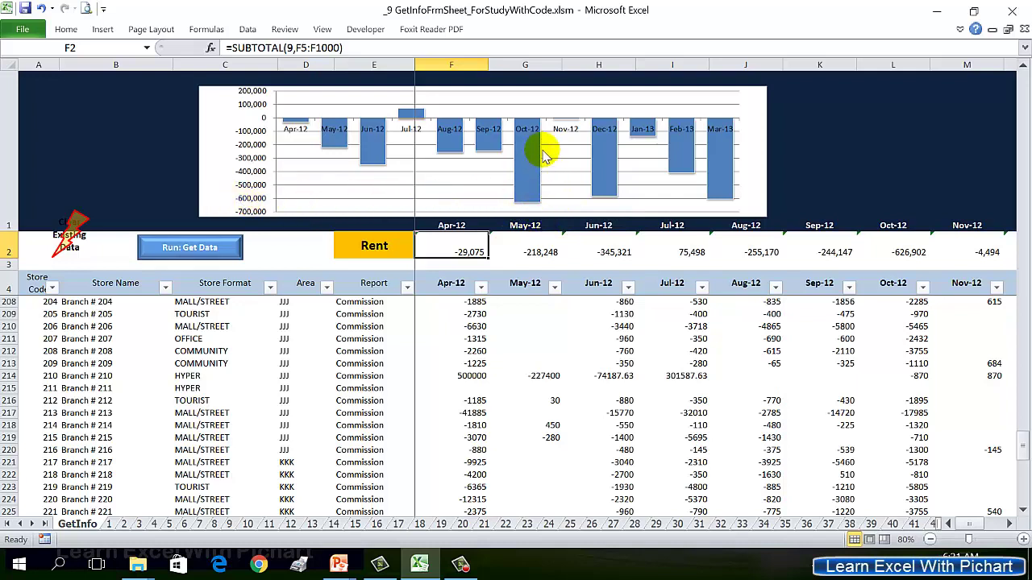
mouse_move(532, 140)
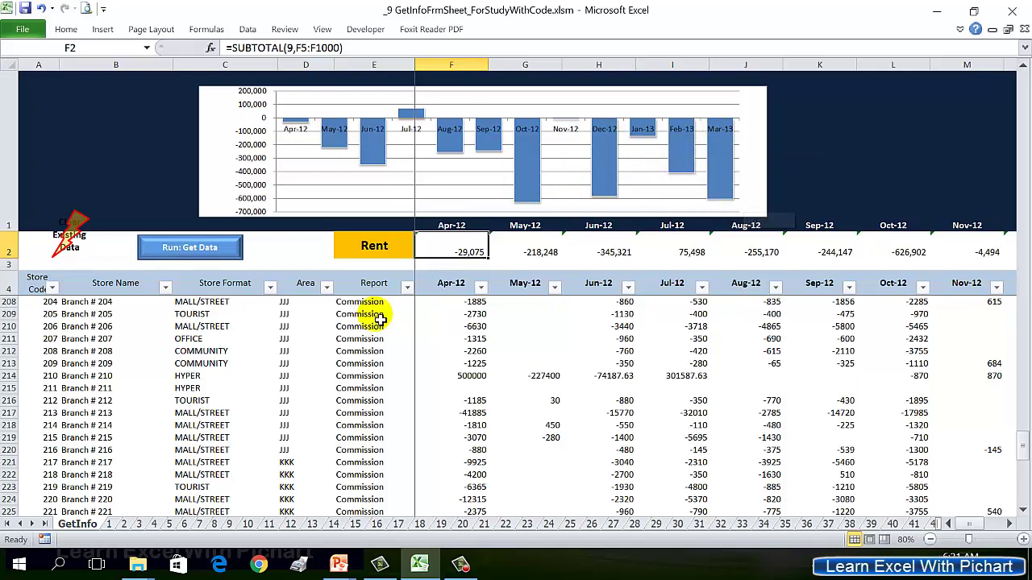
left_click(111, 524)
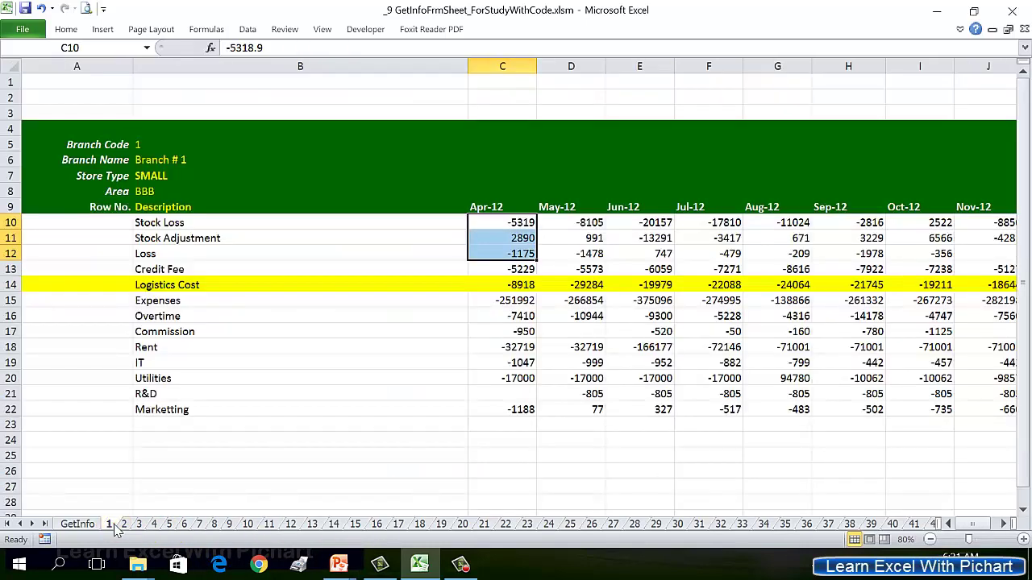
left_click(516, 209)
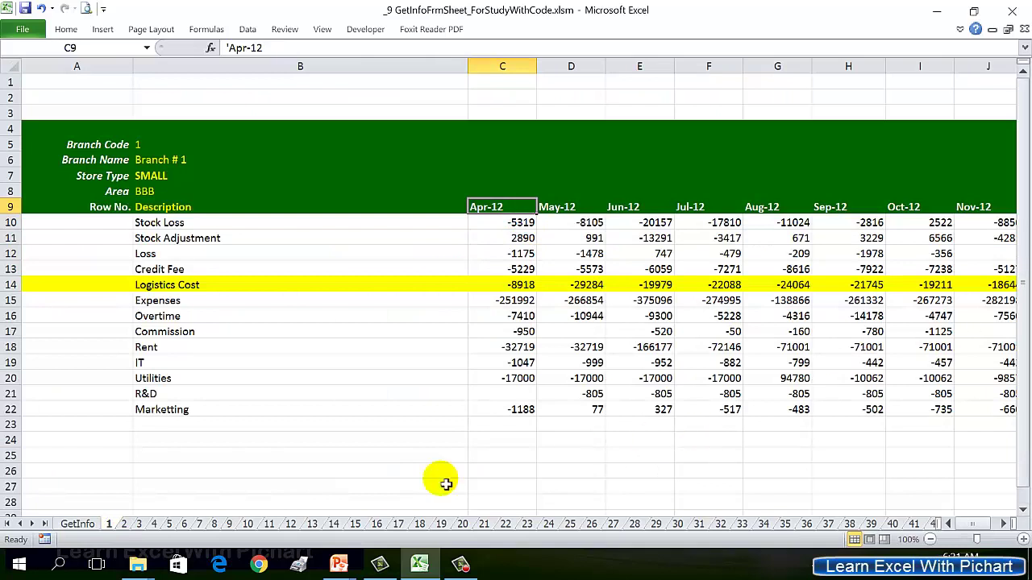
left_click(79, 524)
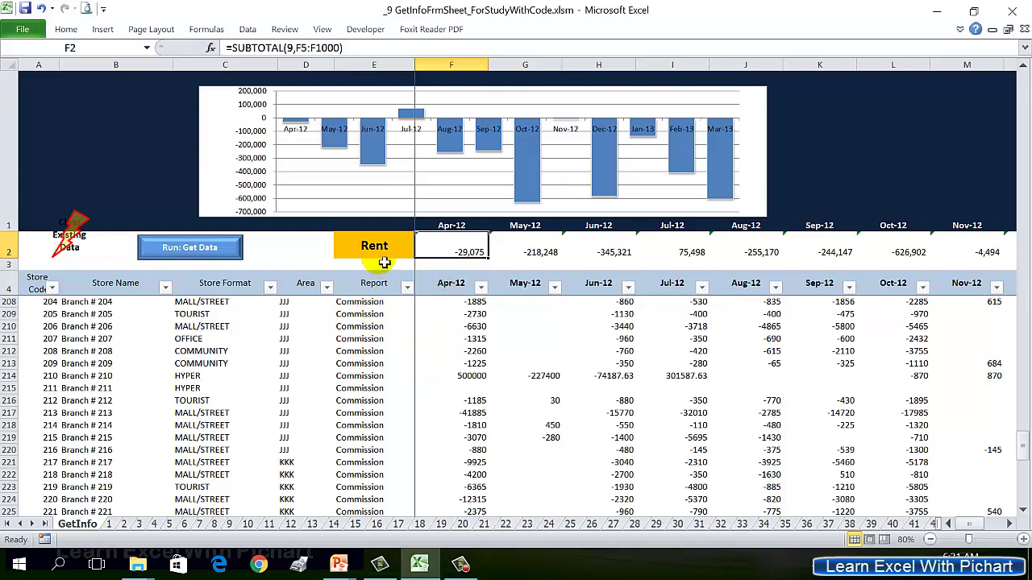
- Run the Clear Existing Data macro so every Rent total reads 0 and the chart empties
scroll(357, 334, "down", 1)
scroll(357, 334, "down", 5)
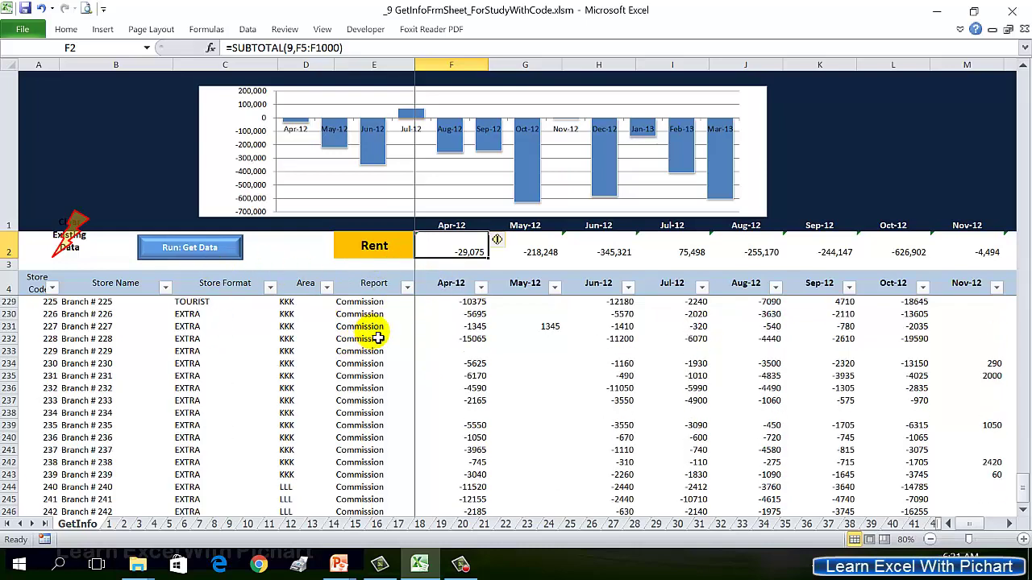
scroll(357, 334, "up", 6)
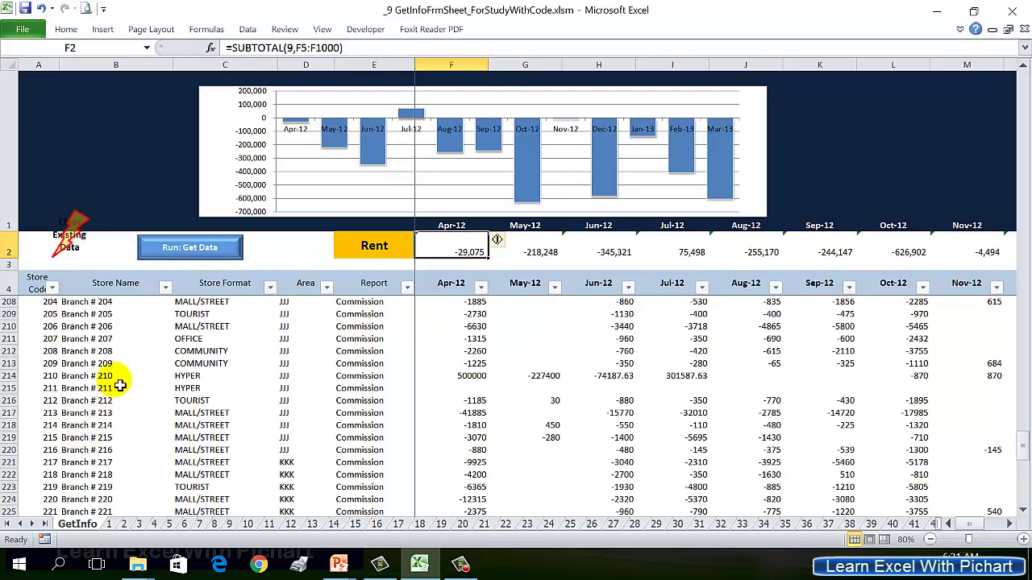
scroll(113, 387, "up", 5)
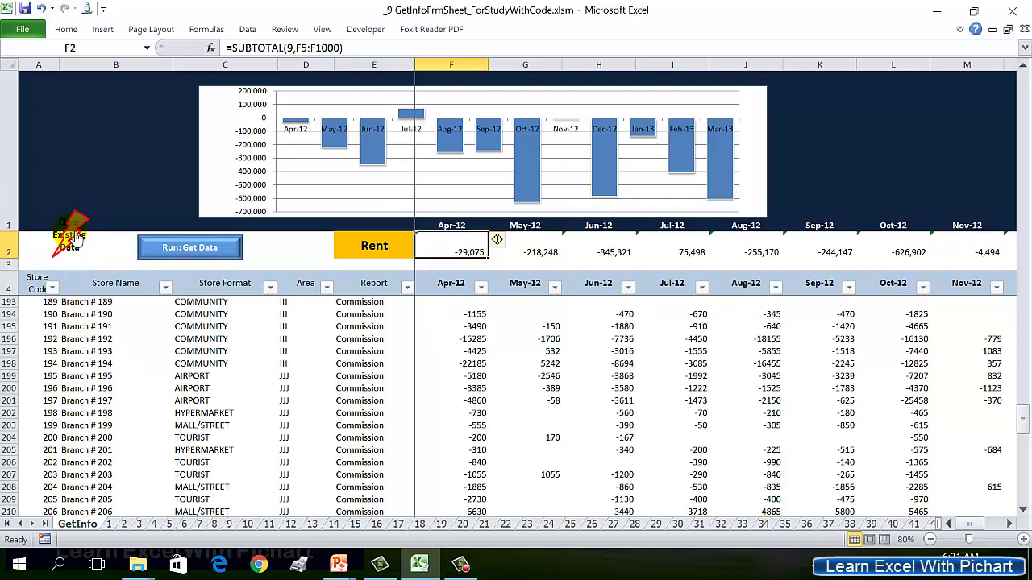
left_click(73, 239)
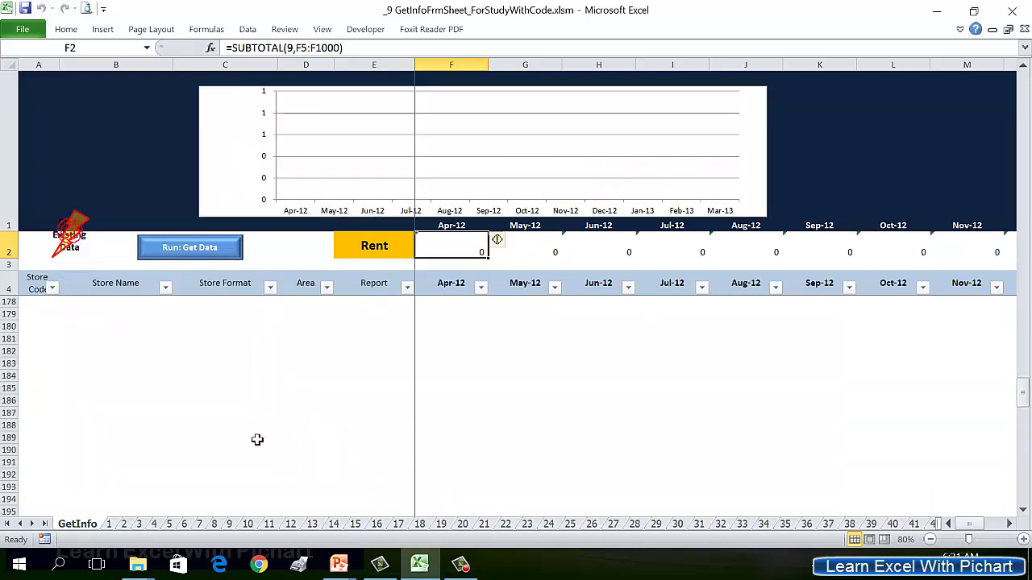
- Change the report choice in cell E2 from Rent to Stock Loss
left_click(121, 288)
key("Down")
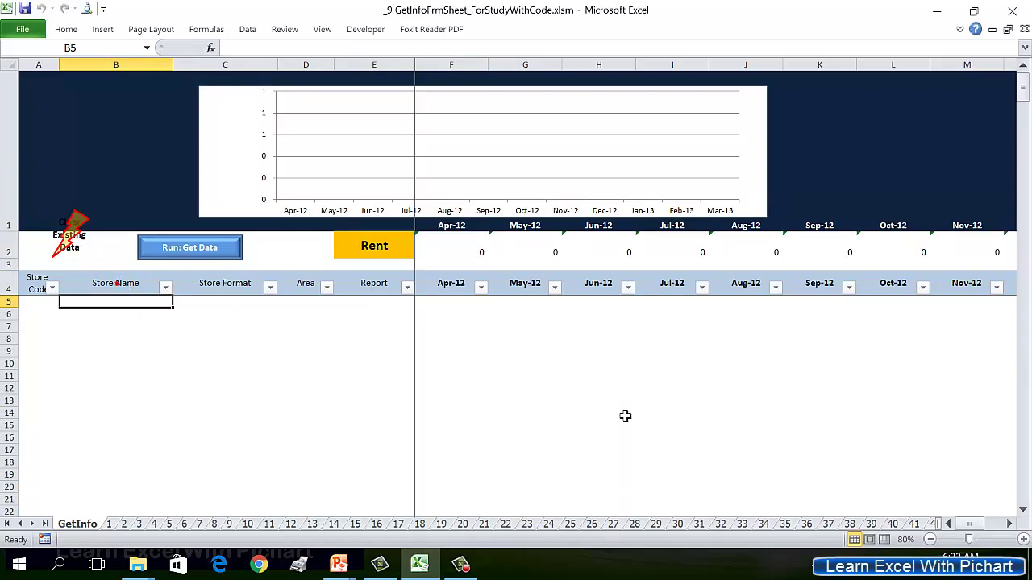
left_click(388, 251)
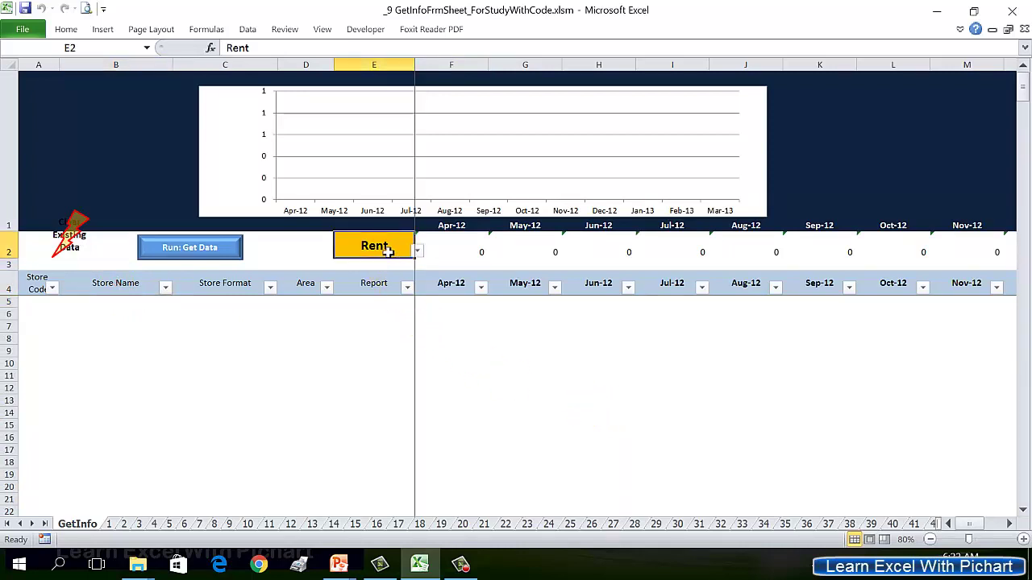
left_click(419, 253)
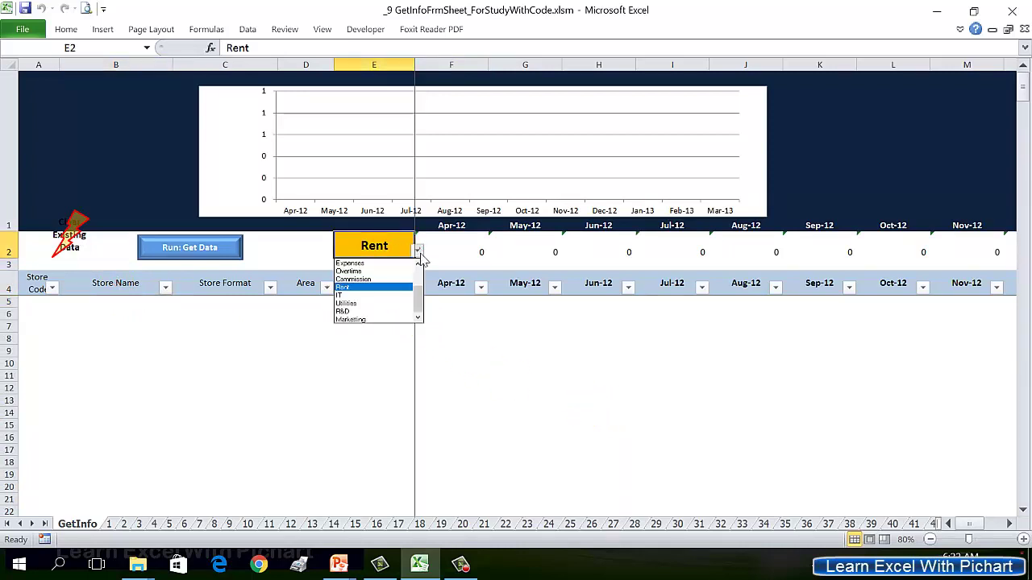
left_click_drag(421, 302, 421, 278)
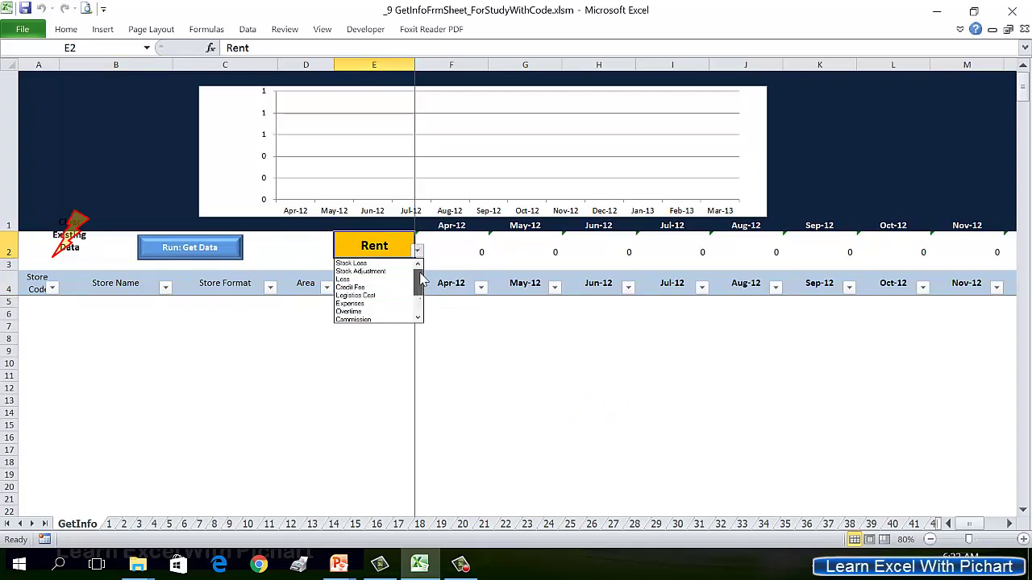
left_click(389, 264)
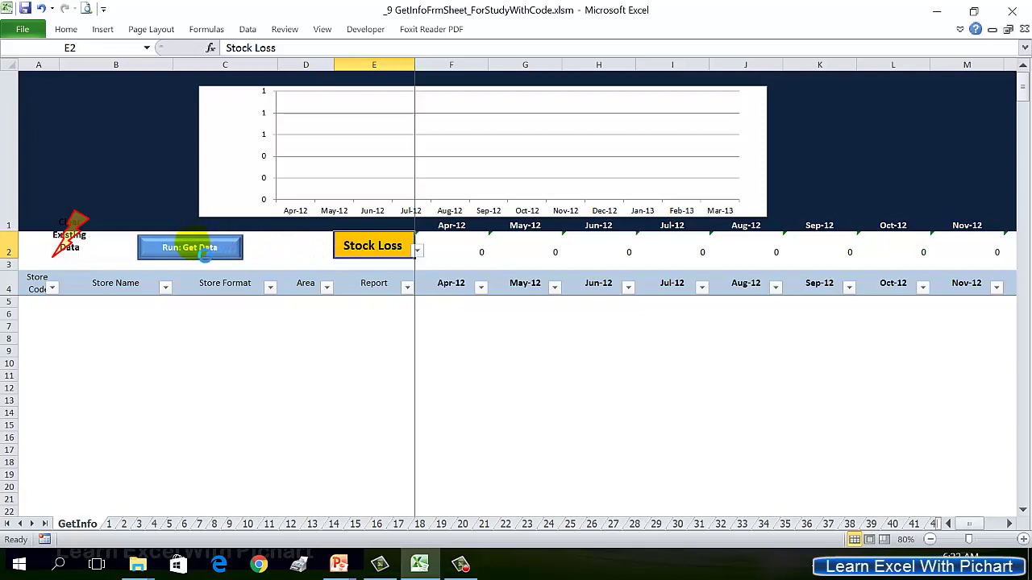
- Run Get Data, keeping existing data, to load Stock Loss for 244 branches (Apr-12 total -3,195,411)
left_click(204, 252)
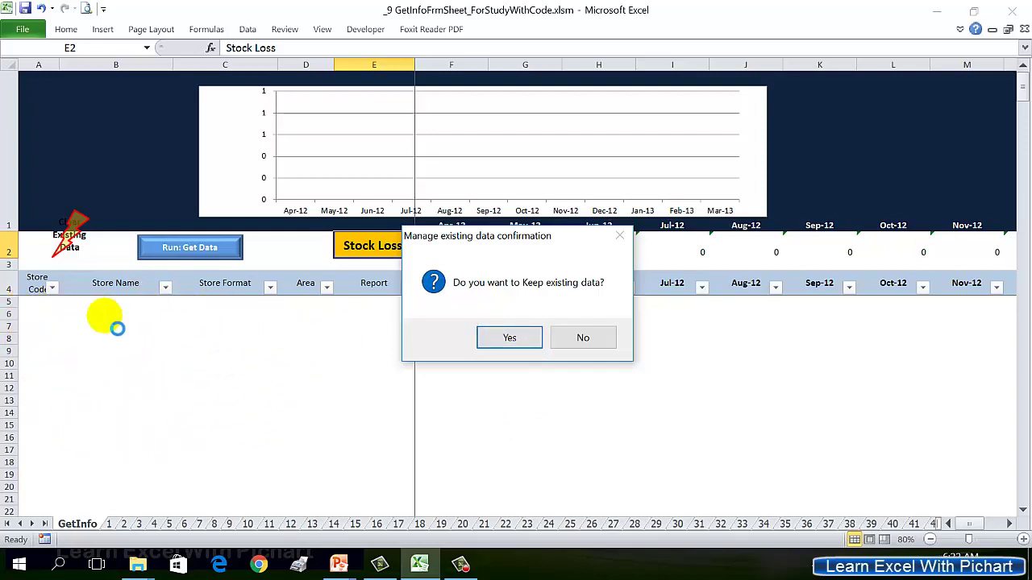
left_click(509, 337)
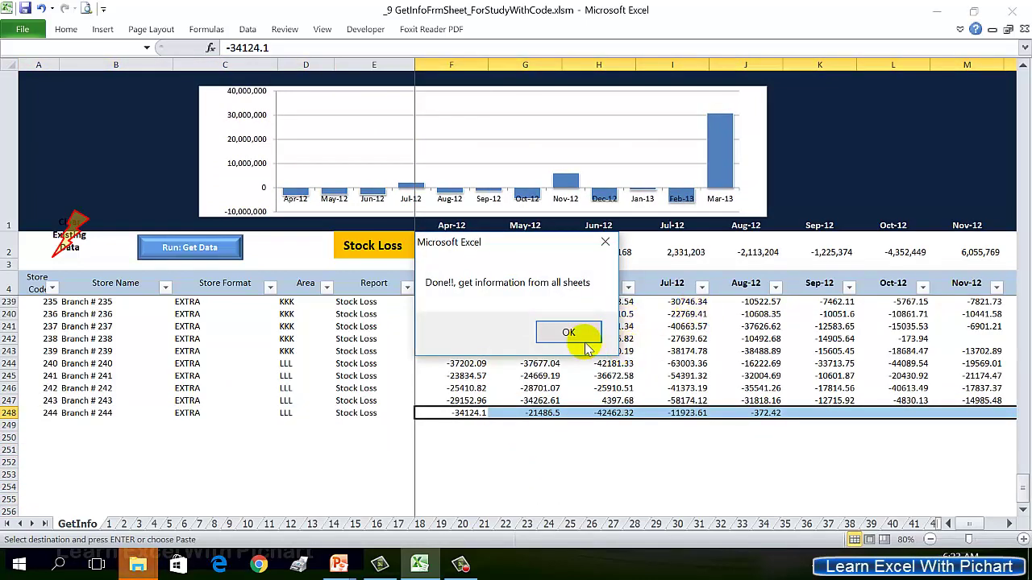
left_click(577, 336)
scroll(567, 375, "up", 2)
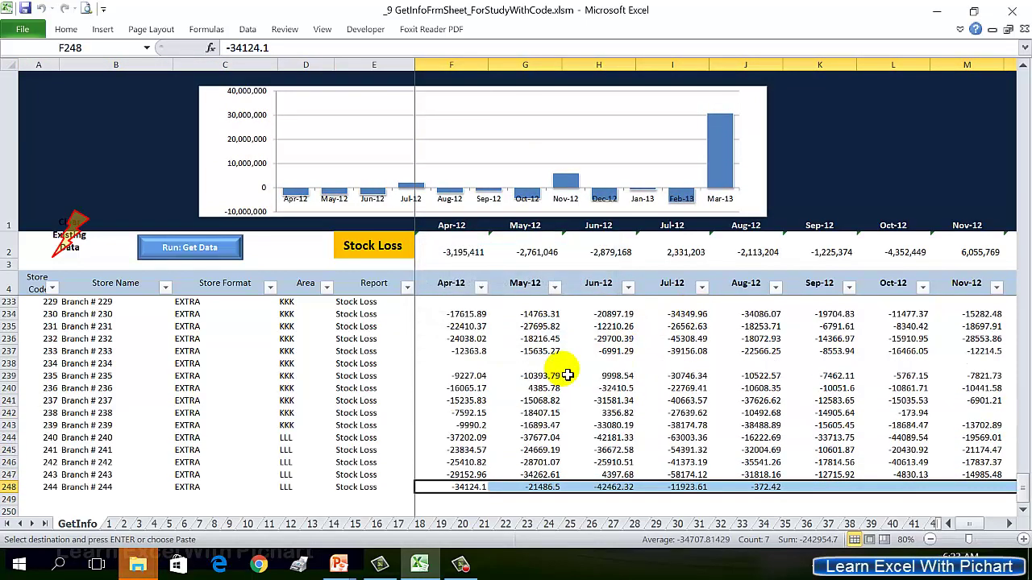
scroll(568, 376, "down", 1)
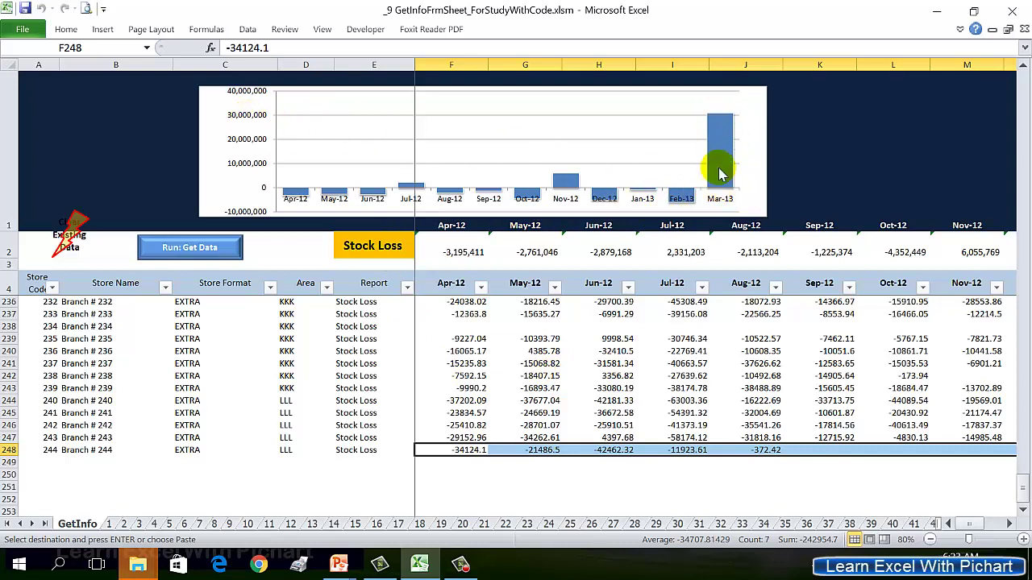
mouse_move(726, 165)
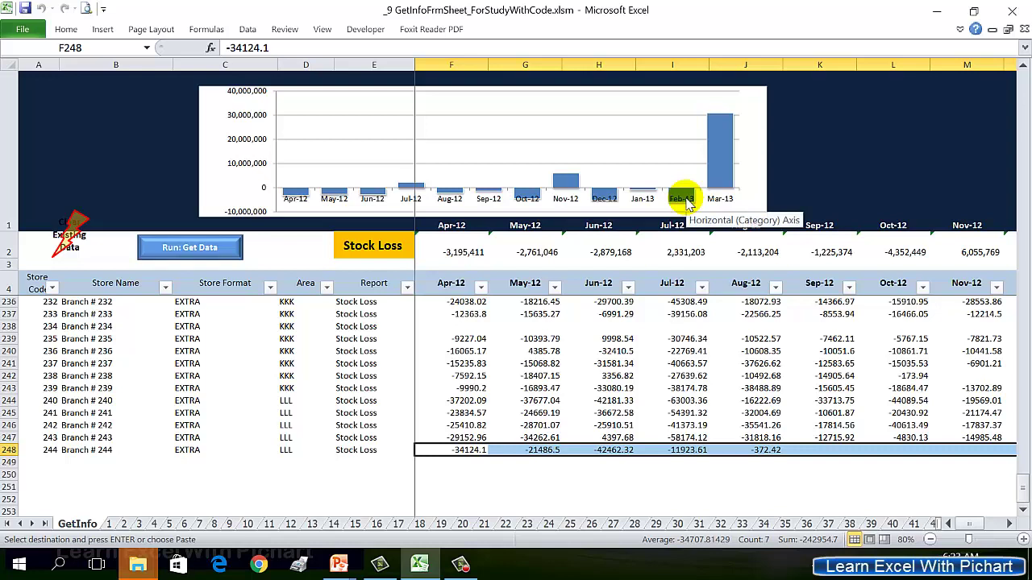
left_click(390, 255)
left_click(419, 253)
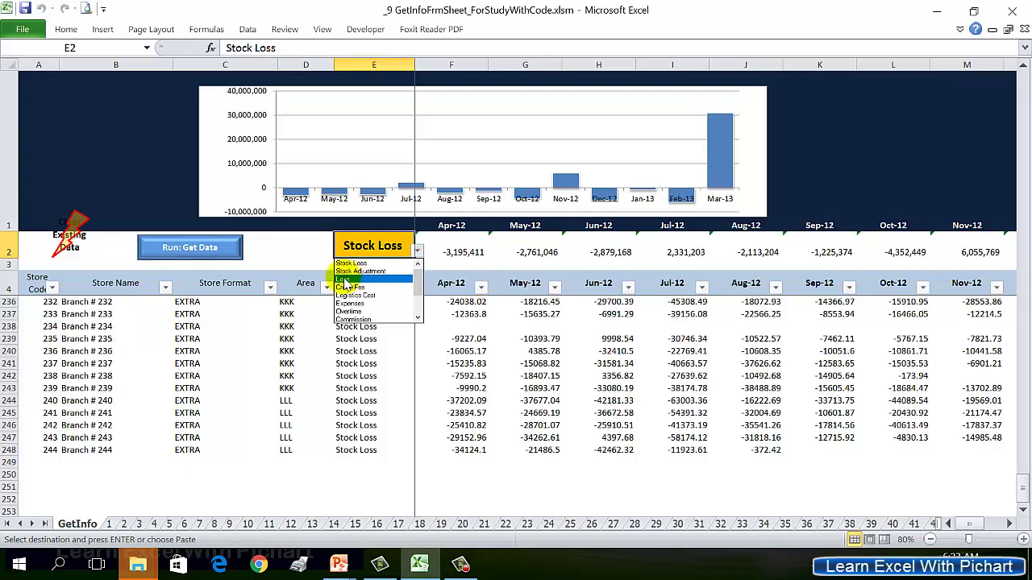
- Pick Stock Adjustment in E2 and run Get Data, appending rows for all 244 branches
left_click(379, 272)
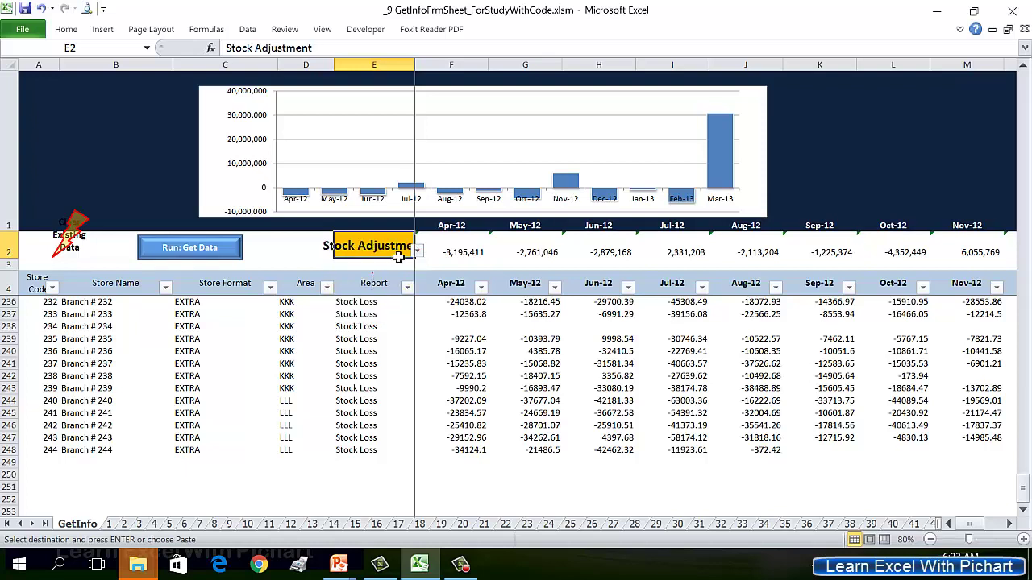
left_click(201, 250)
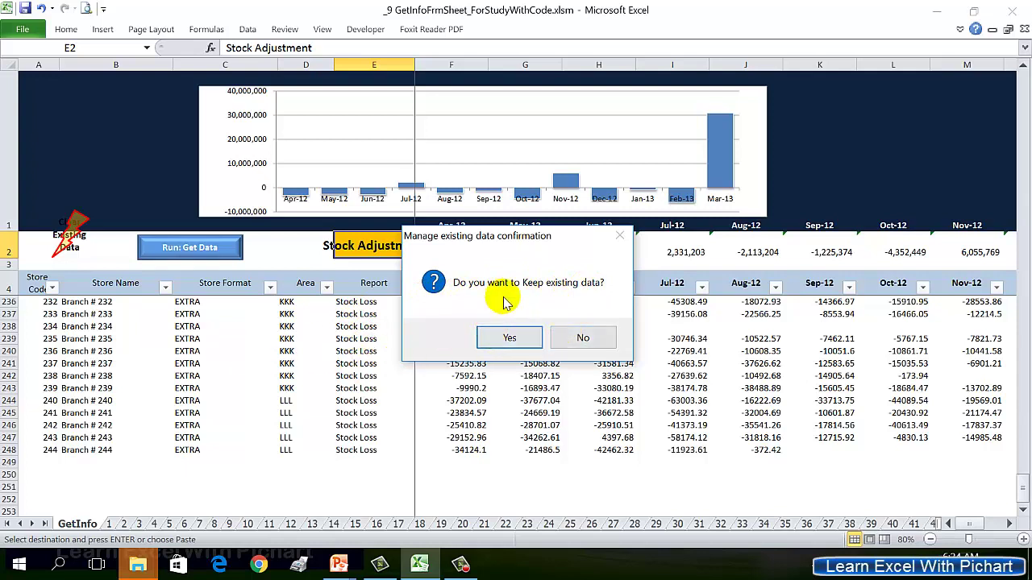
left_click(510, 339)
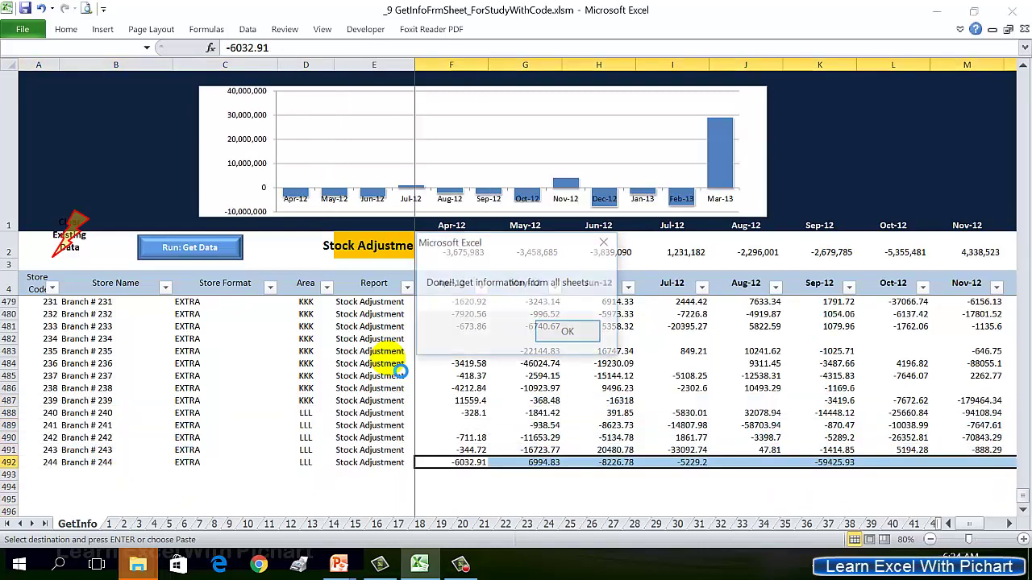
left_click(582, 337)
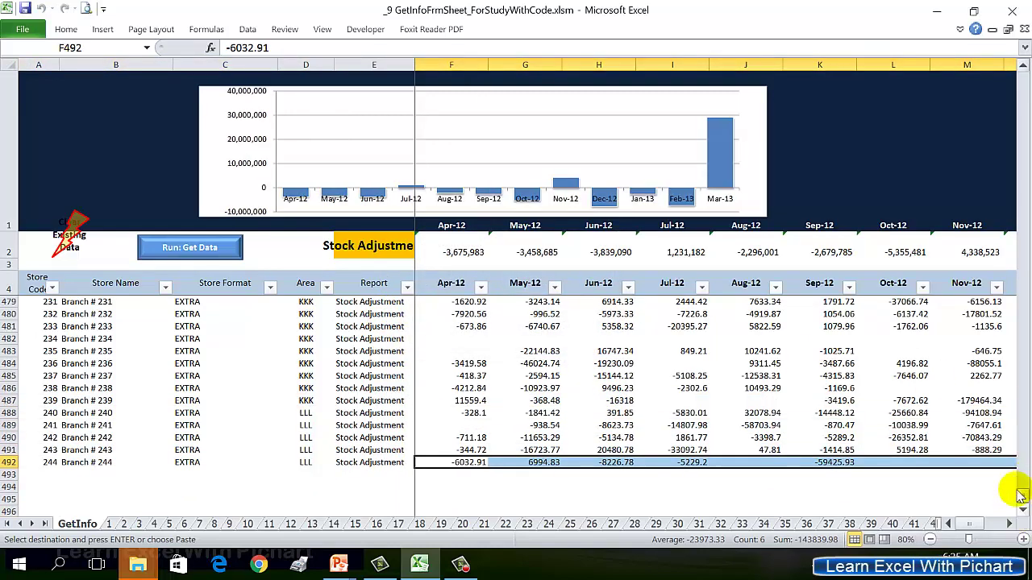
- Inspect the SUBTOTAL formula in F2, which now totals Apr-12 at -3,675,983
mouse_move(1021, 502)
left_mouse_down()
mouse_move(1022, 208)
mouse_move(1022, 509)
left_mouse_up()
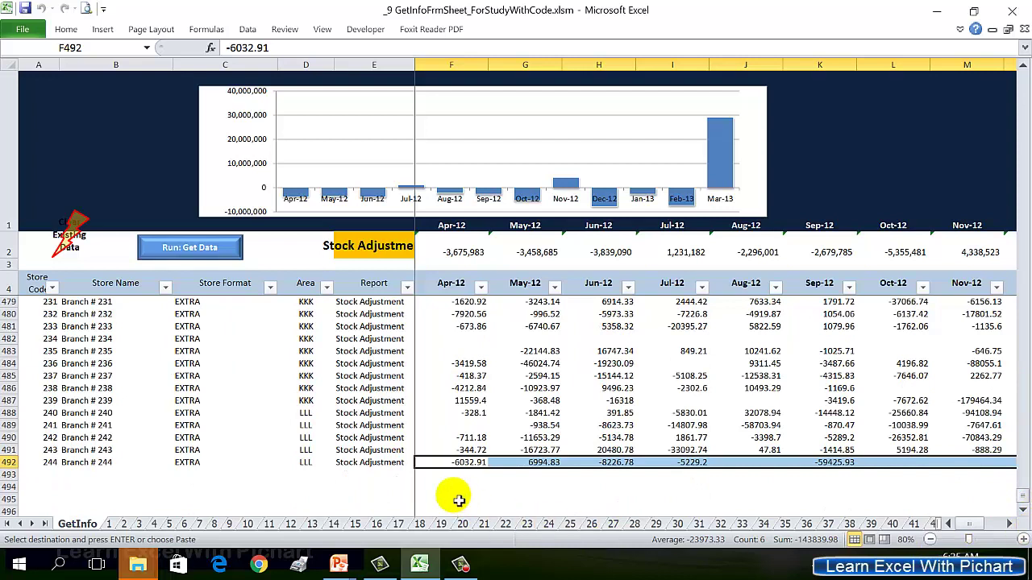
left_click(471, 464)
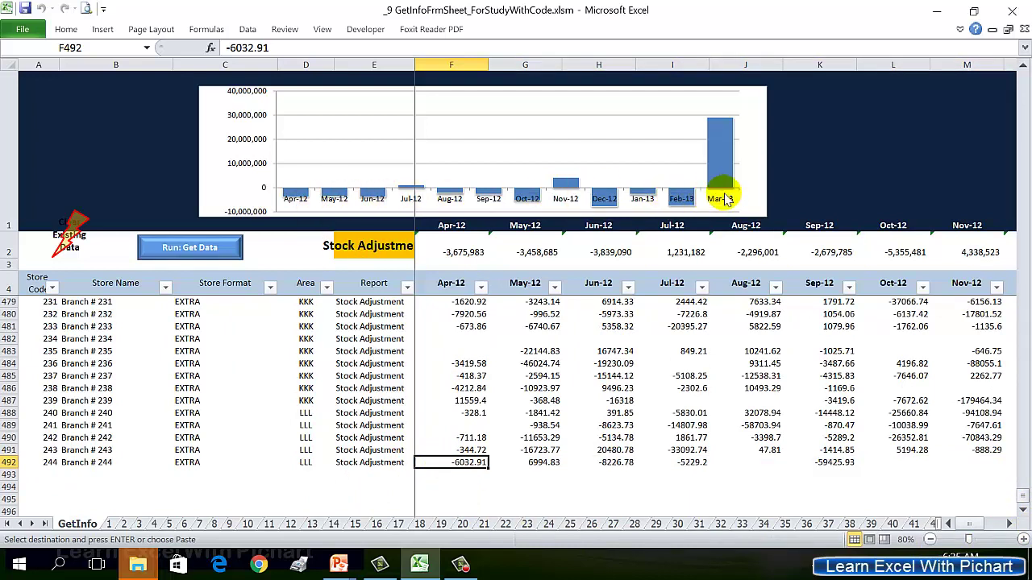
left_click(471, 256)
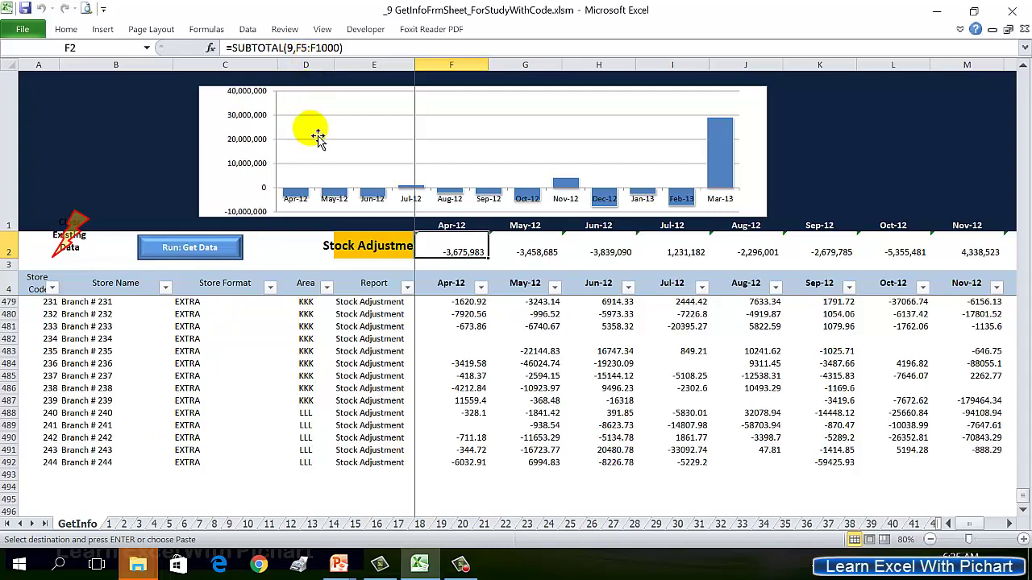
scroll(460, 322, "up", 1)
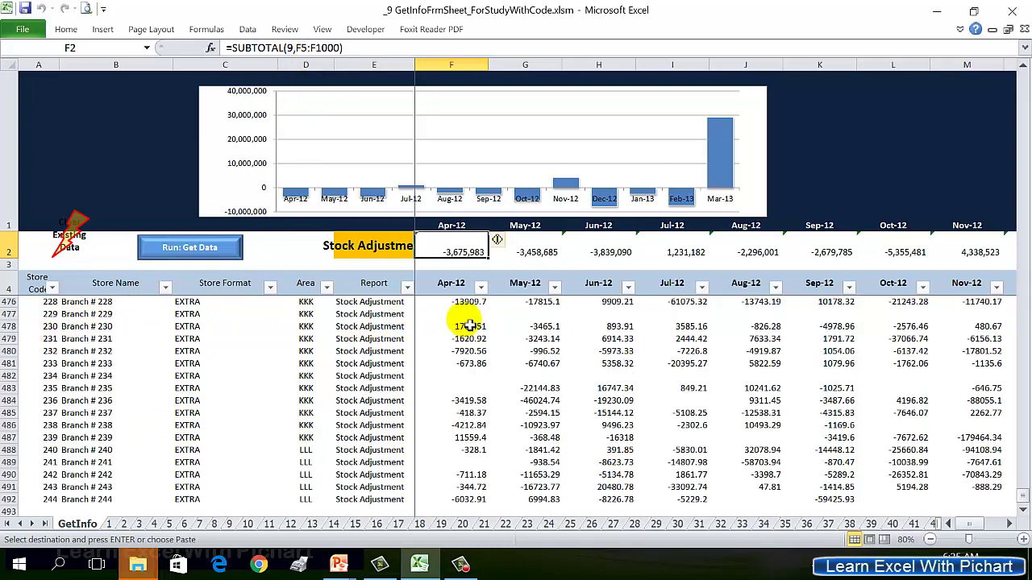
scroll(470, 325, "down", 2)
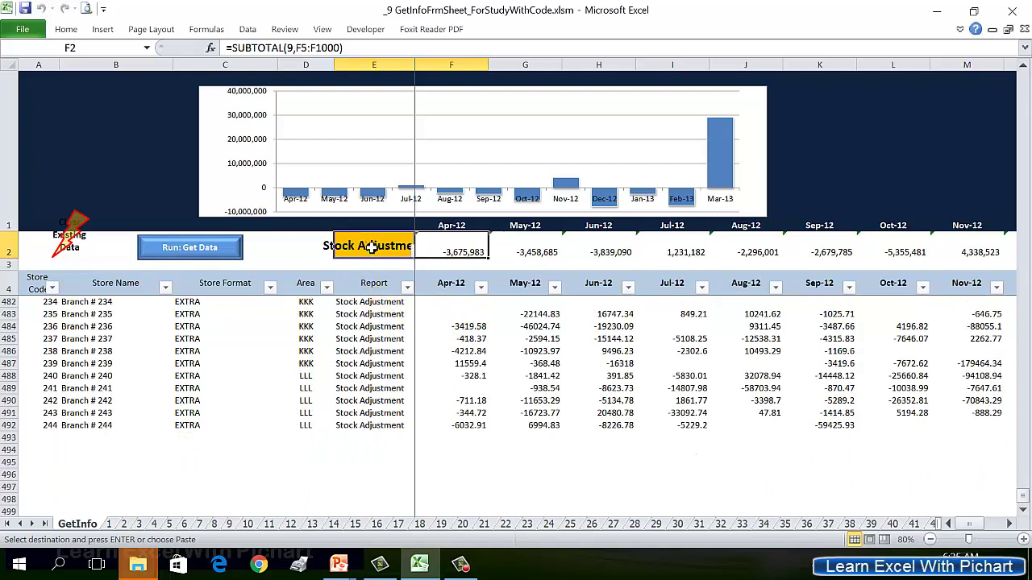
- Switch the report to Loss and run Get Data, appending to the existing rows
left_click(419, 253)
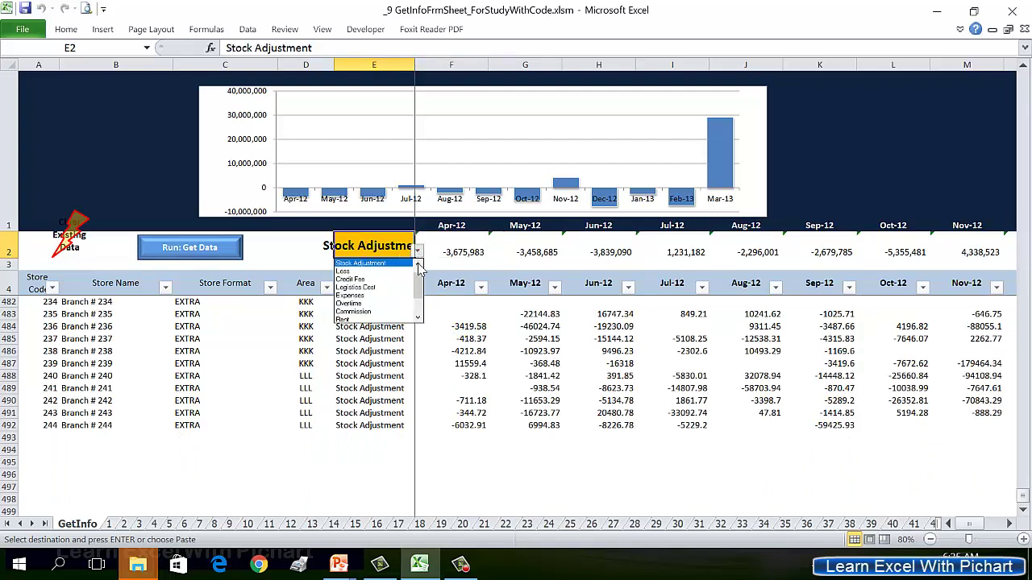
left_click_drag(418, 283, 418, 278)
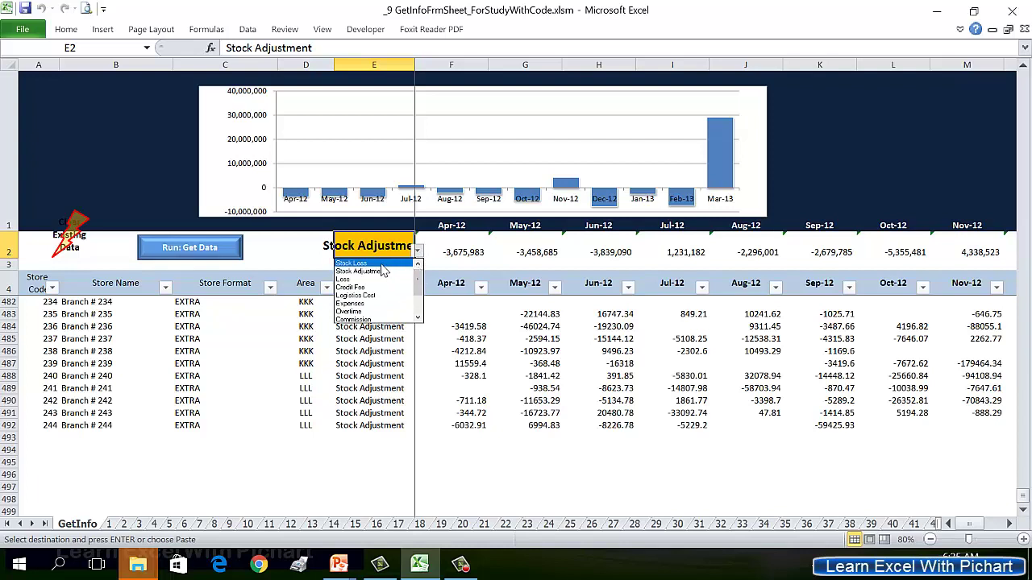
left_click(350, 280)
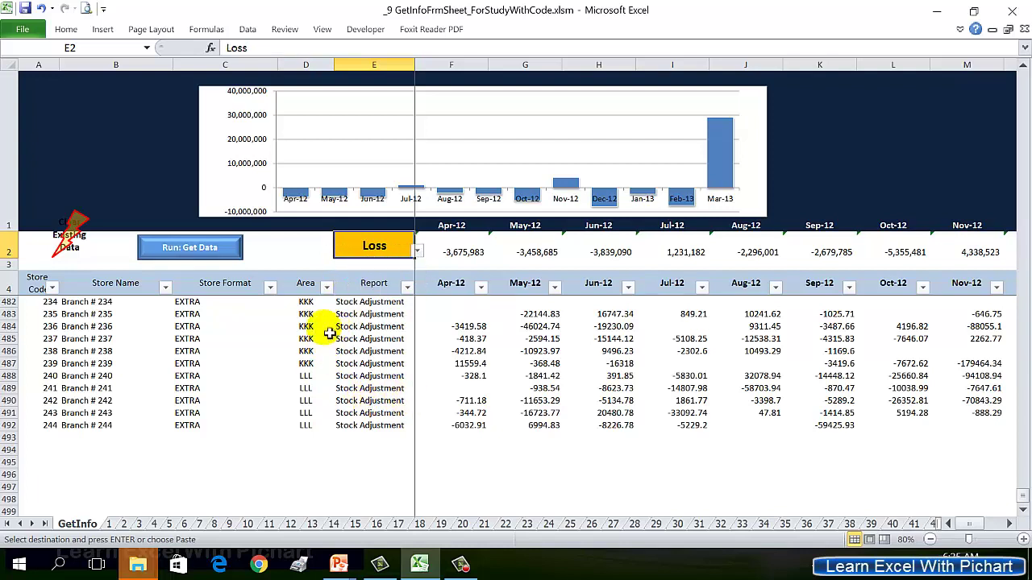
left_click(196, 248)
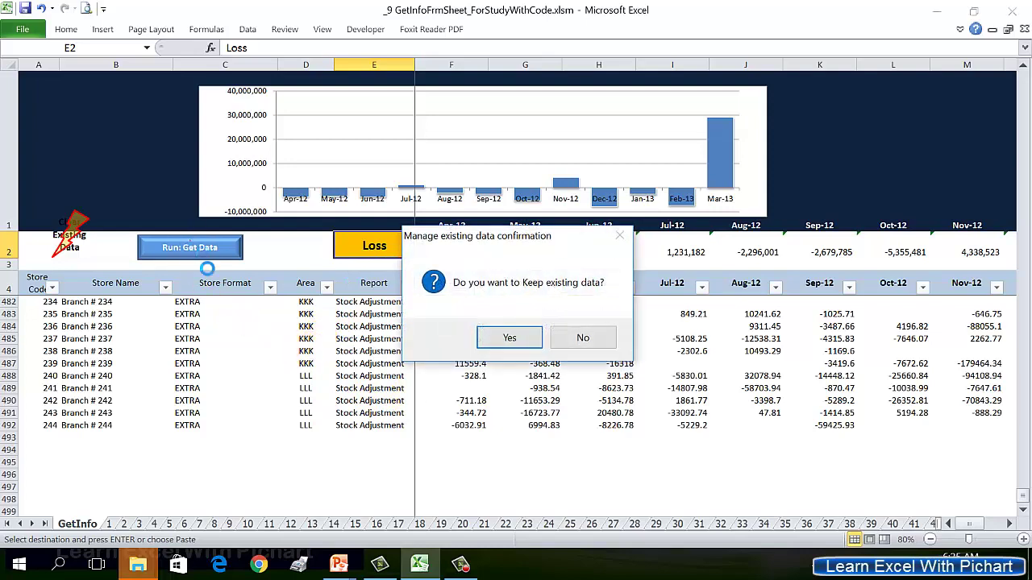
left_click(509, 338)
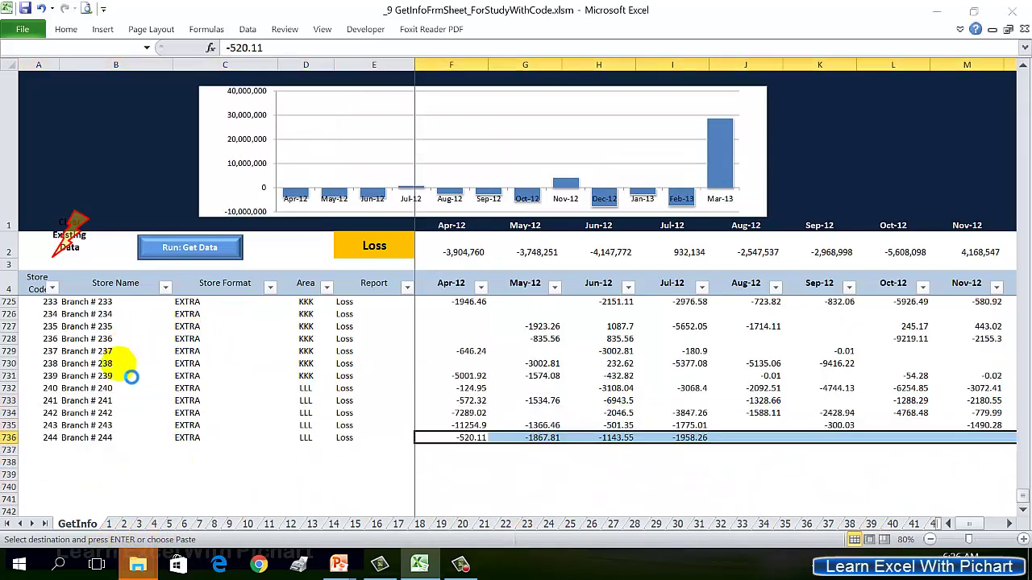
- Dismiss the Done!! message and review the Loss rows through Branch # 244 (Apr-12 total -3,904,760)
left_click(584, 333)
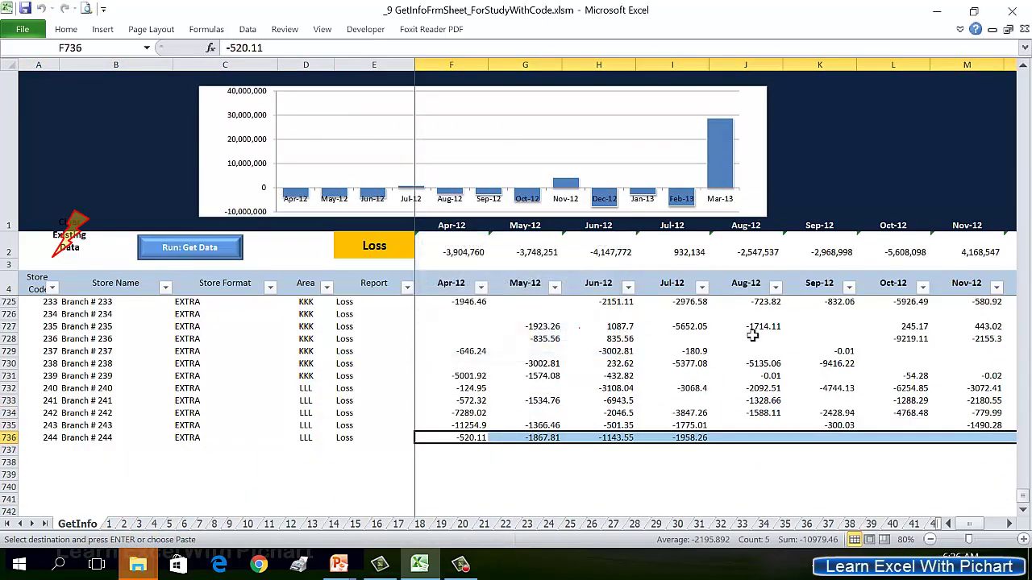
scroll(747, 352, "up", 6)
scroll(747, 352, "down", 4)
scroll(677, 337, "down", 3)
scroll(677, 337, "up", 1)
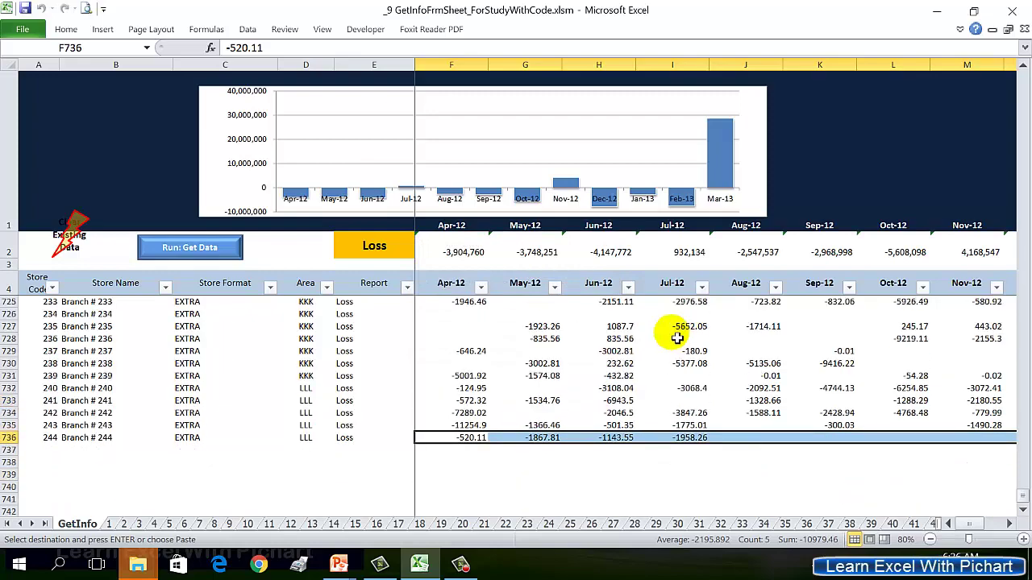
scroll(678, 337, "up", 4)
scroll(677, 339, "up", 6)
scroll(678, 338, "up", 4)
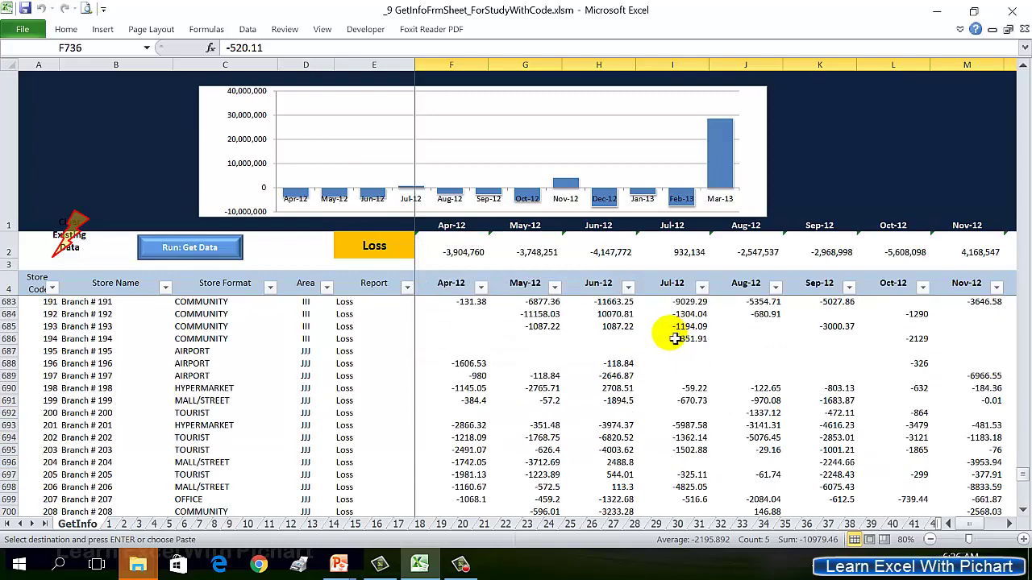
scroll(573, 397, "up", 3)
scroll(546, 395, "up", 7)
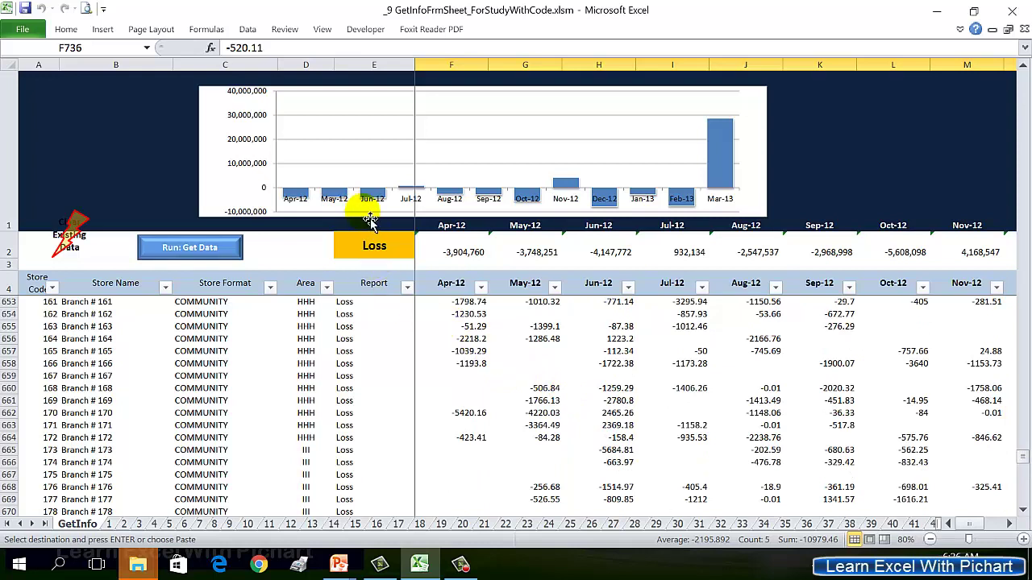
- Choose Marketting as the report type in cell E2's dropdown
left_click(390, 245)
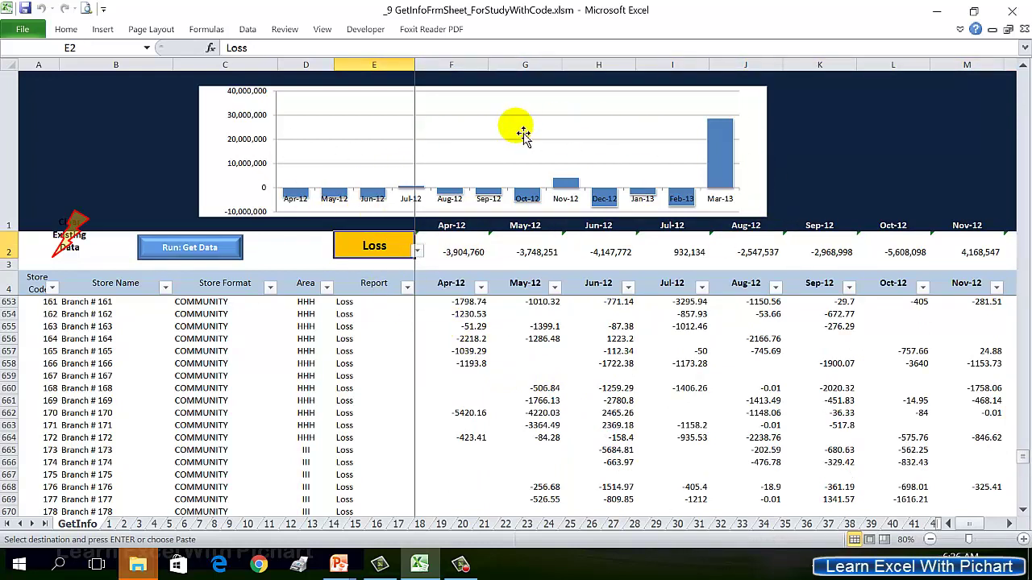
left_click(418, 252)
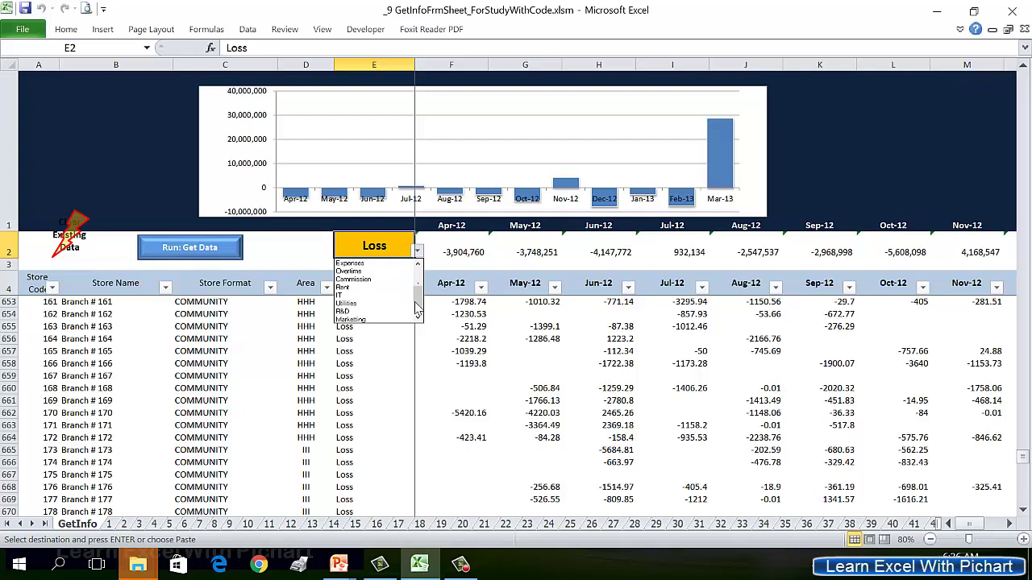
left_click(374, 321)
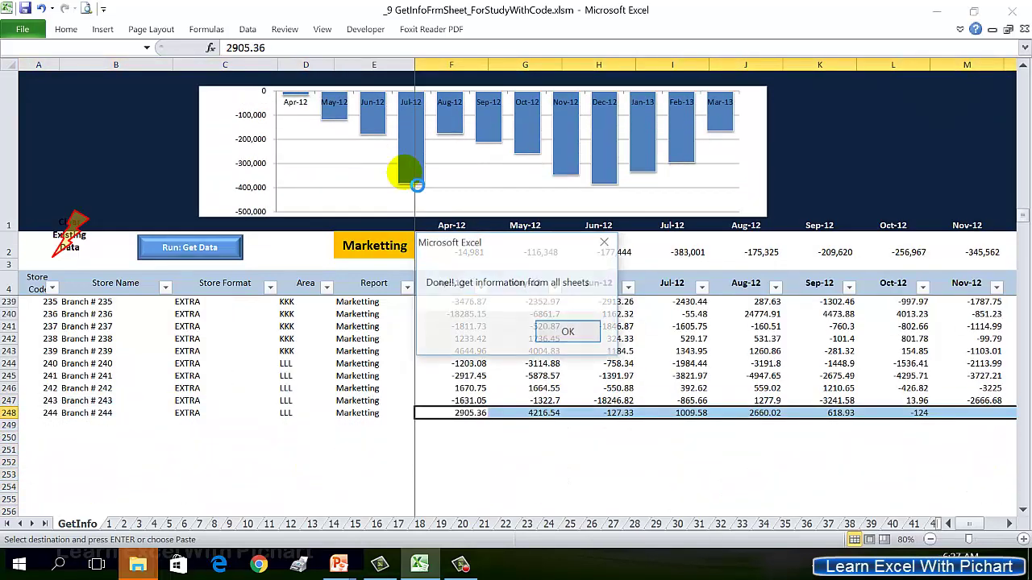
- Close the Done!! message, check branch sheet 30's figures, and return to GetInfo
left_click(587, 334)
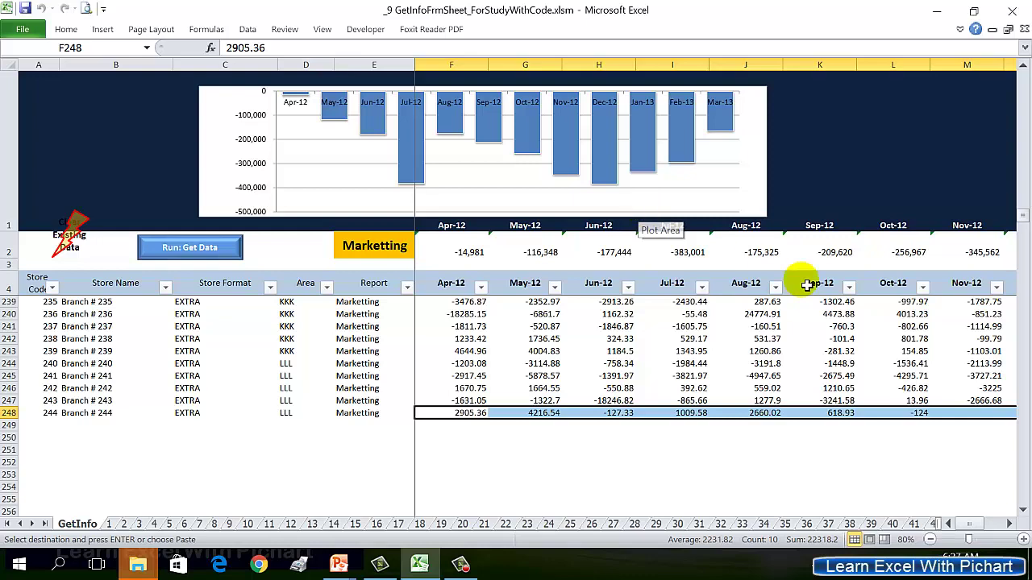
left_click(678, 525)
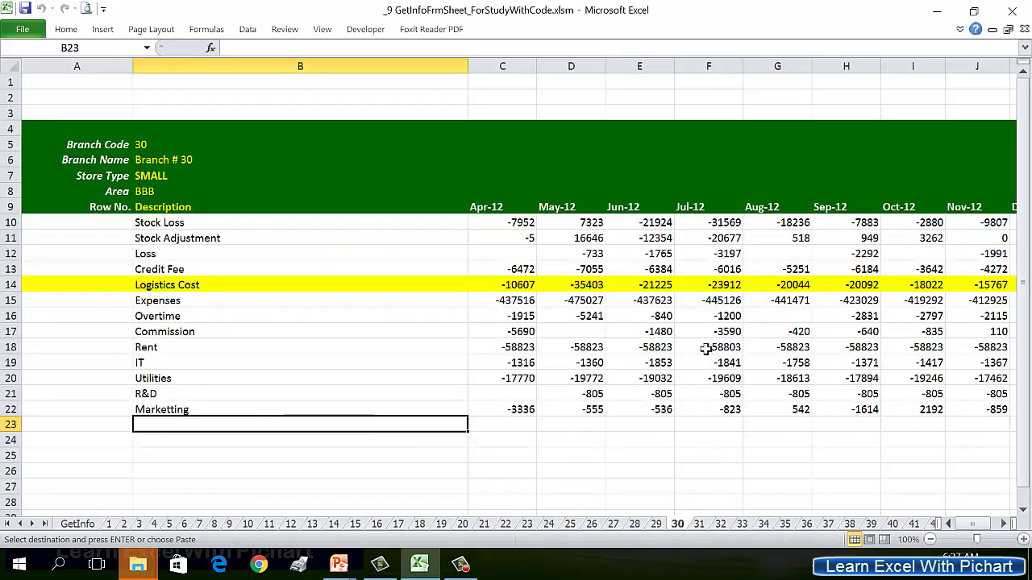
left_click(77, 525)
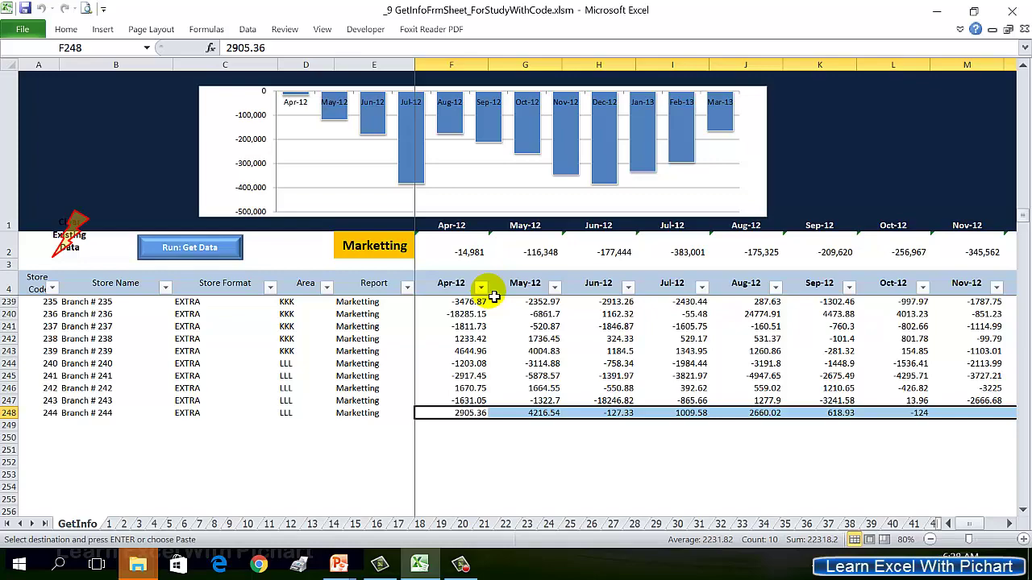
key("alt+F11")
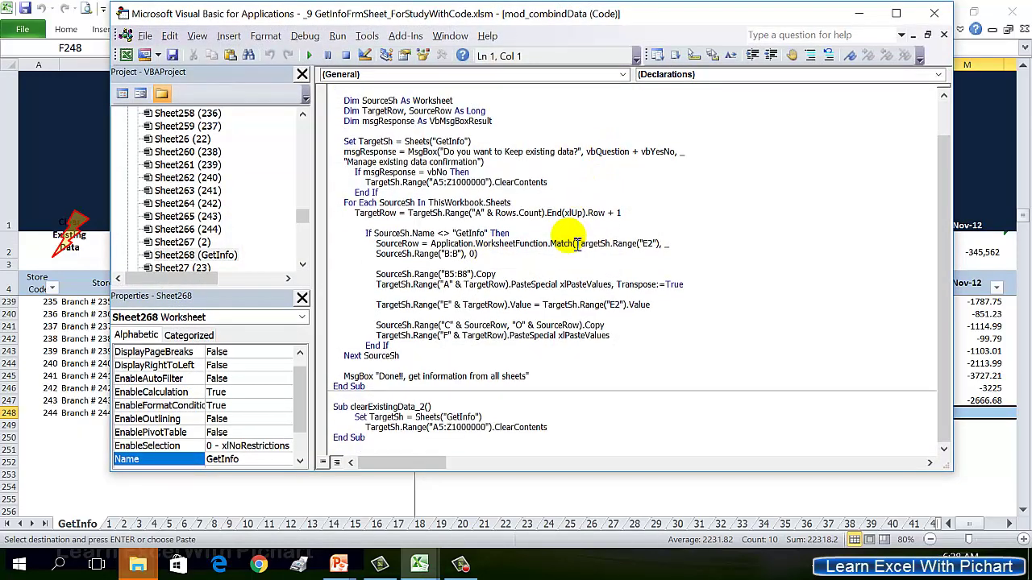
scroll(587, 246, "down", 1)
scroll(594, 271, "up", 1)
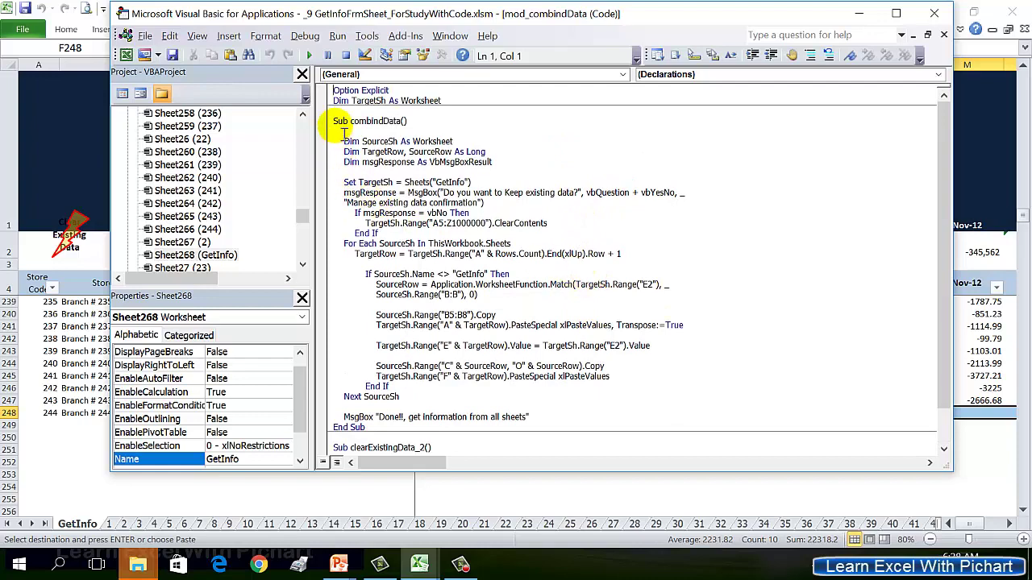
left_click_drag(335, 121, 562, 446)
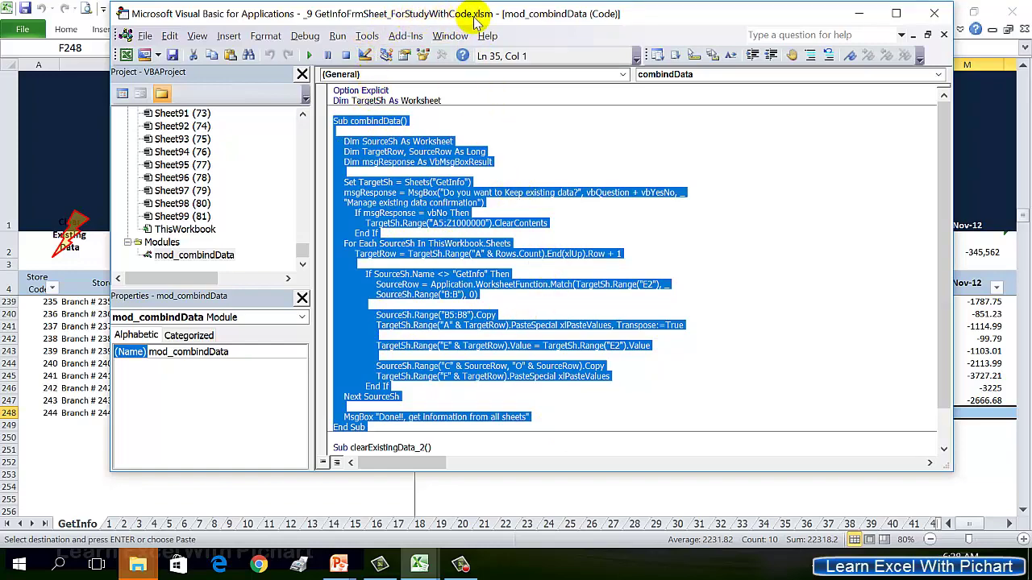
mouse_move(481, 21)
left_mouse_down()
mouse_move(629, 93)
mouse_move(798, 245)
left_mouse_up()
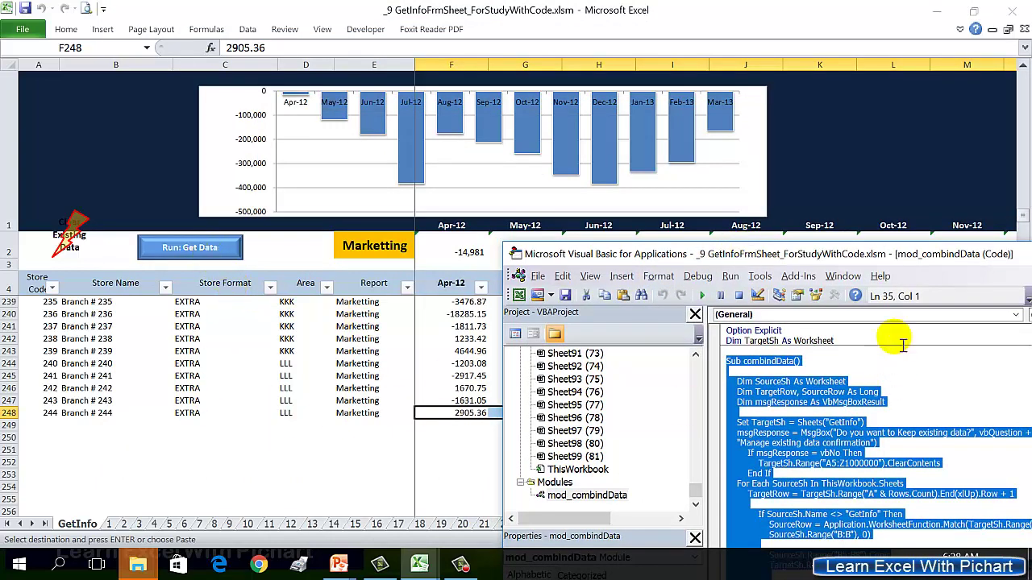
left_click_drag(893, 255, 738, 101)
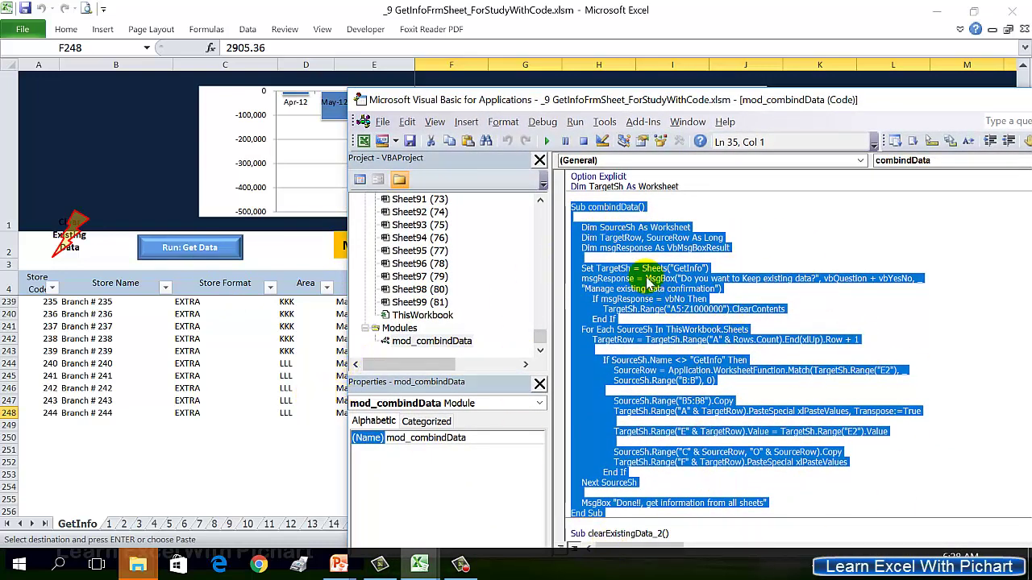
left_click(676, 279)
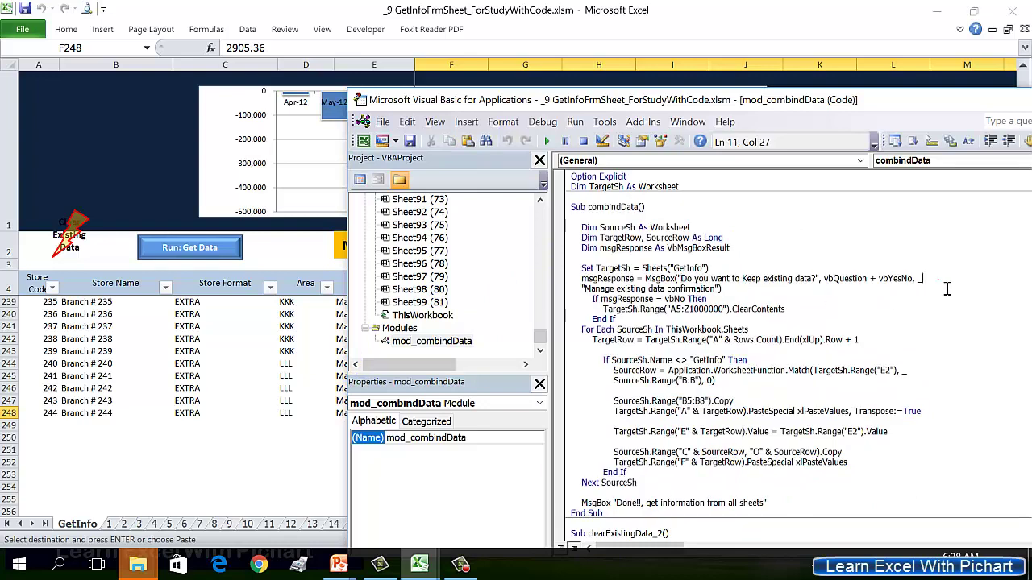
left_click_drag(927, 280, 644, 291)
left_click_drag(721, 290, 587, 290)
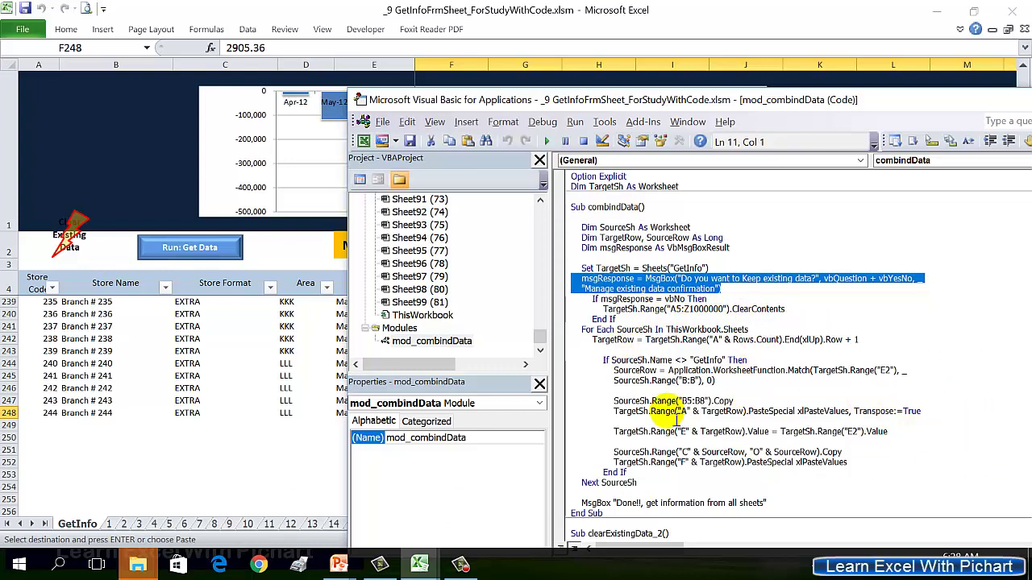
left_click(186, 449)
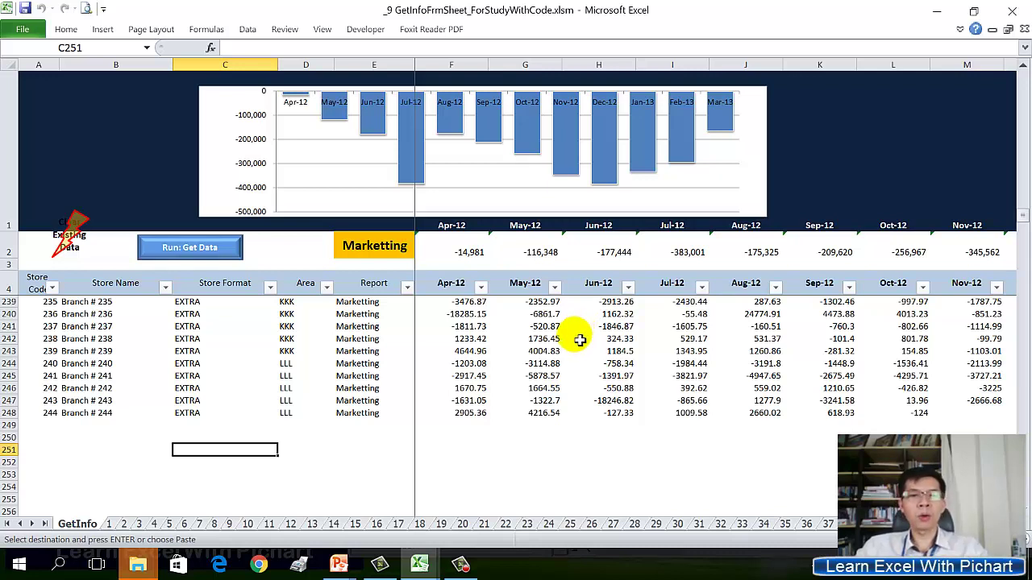
- Select the full Marketting row of values on branch sheet 16
left_click(376, 524)
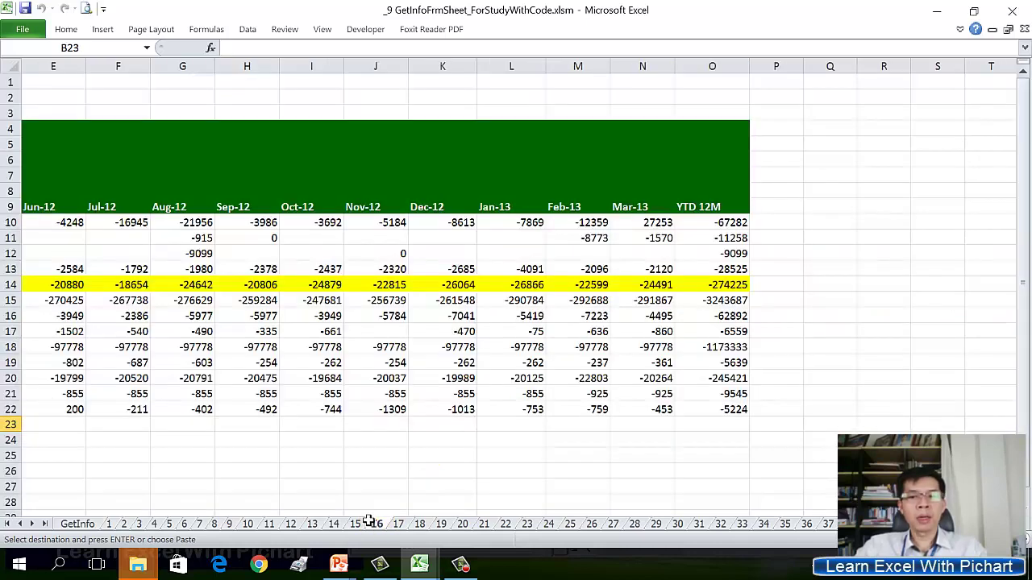
scroll(406, 452, "left", 4)
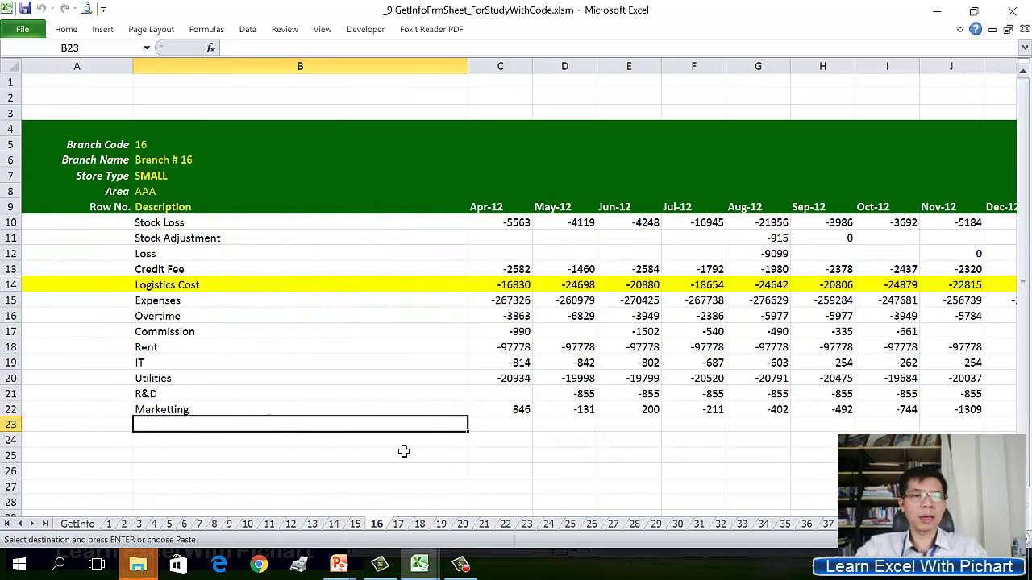
left_click(164, 413)
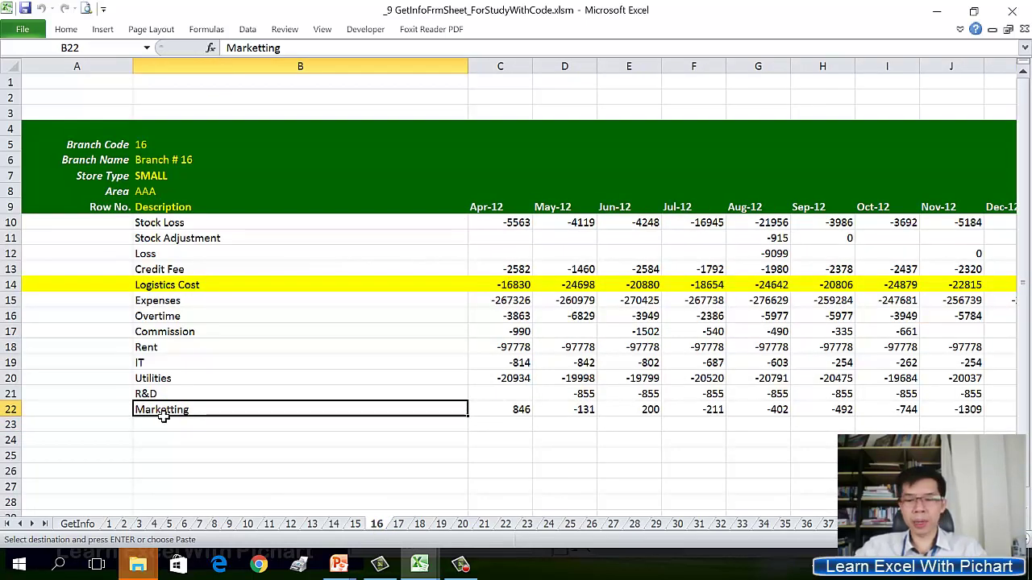
key("ctrl+shift+Right")
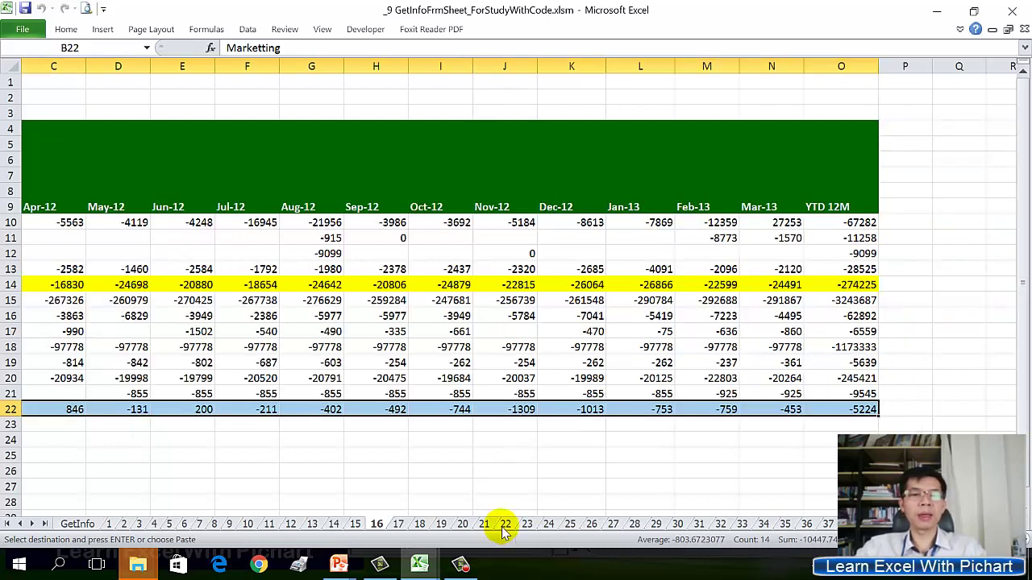
- Check cell E249 on GetInfo, then bring the PowerPoint lesson summary slide forward
left_click(75, 525)
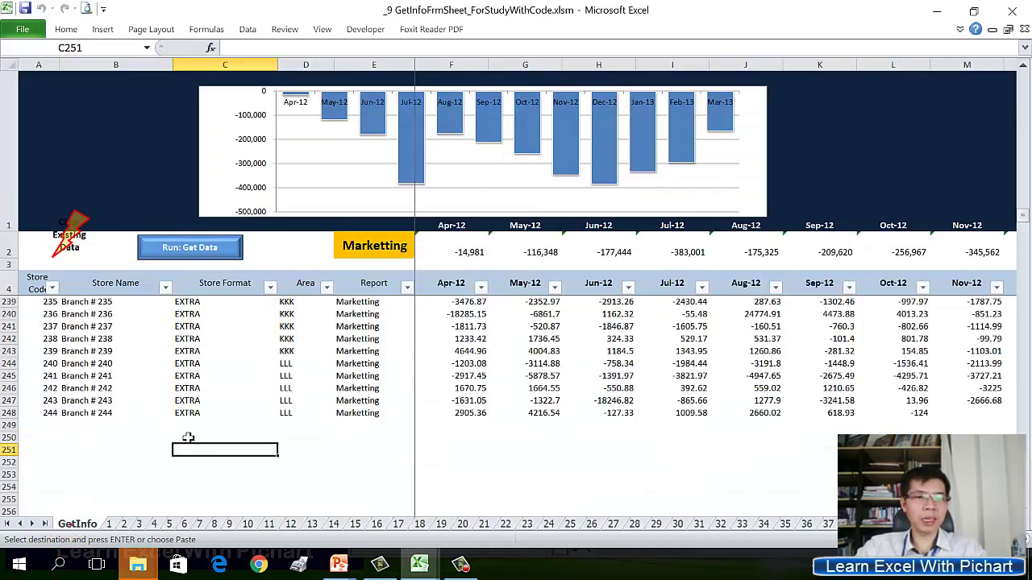
left_click(396, 441)
key("Up")
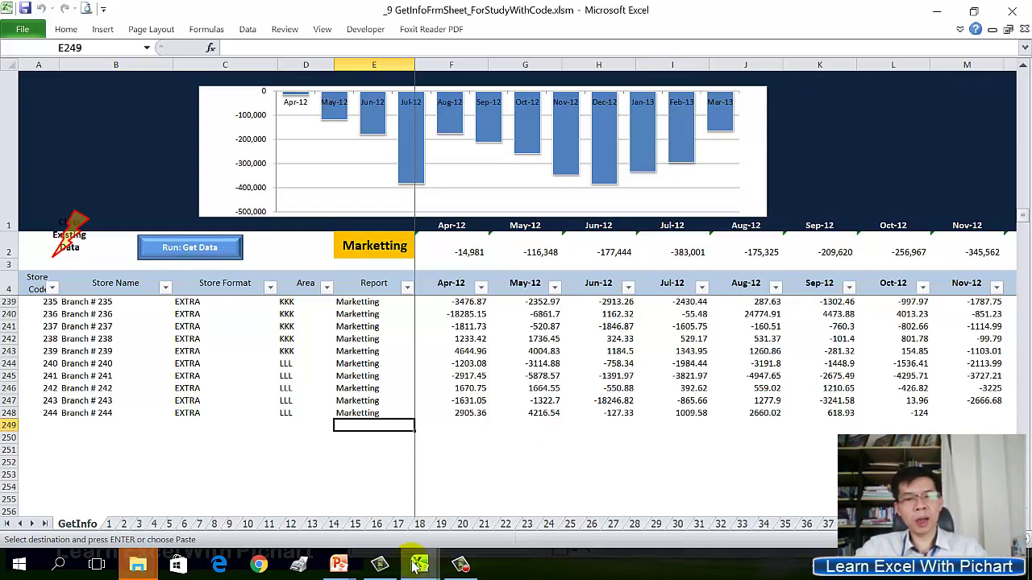
mouse_move(339, 565)
left_click(425, 532)
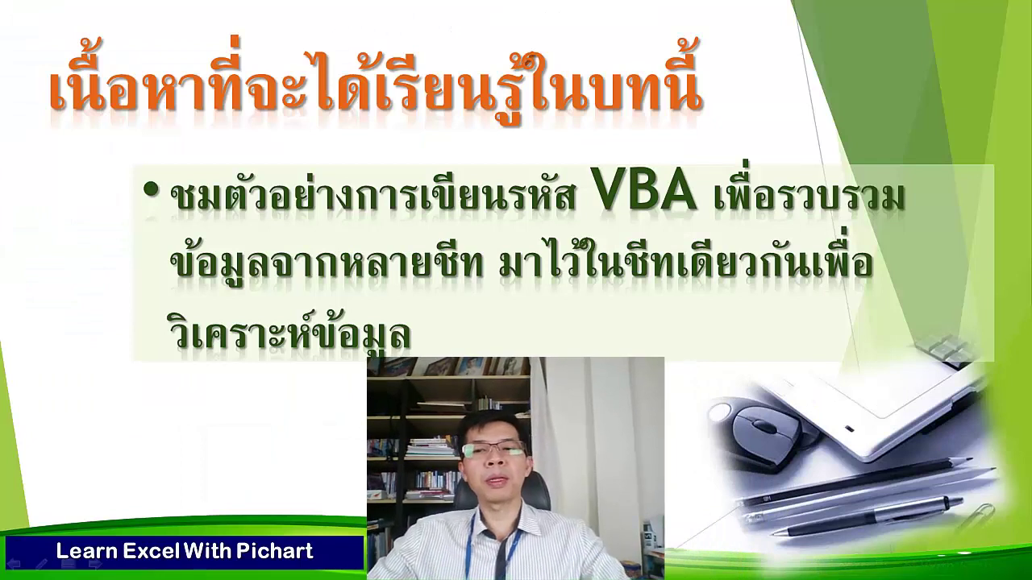